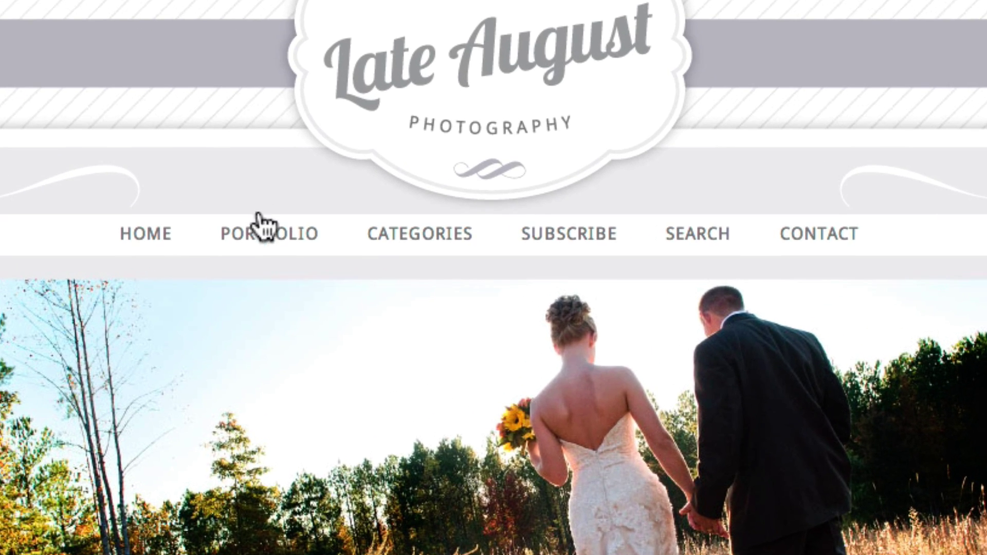
Step: Check the live site's Portfolio dropdown before going to ProPhoto 4 > Customize in the admin
{"action": "mouse_move", "coordinate": [281, 240]}
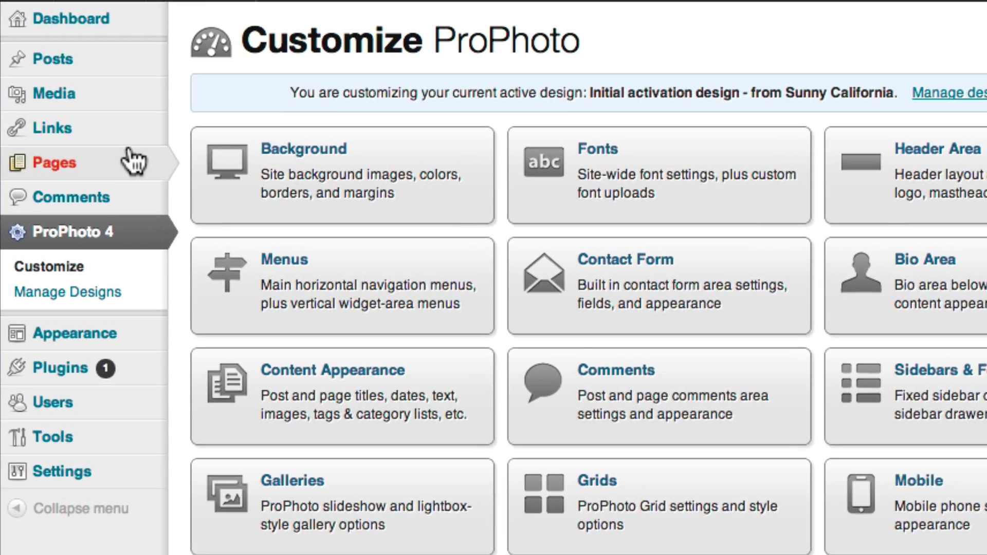
Step: Add a new page and title it 'Weddings', correcting the capitalisation typo
{"action": "mouse_move", "coordinate": [85, 184]}
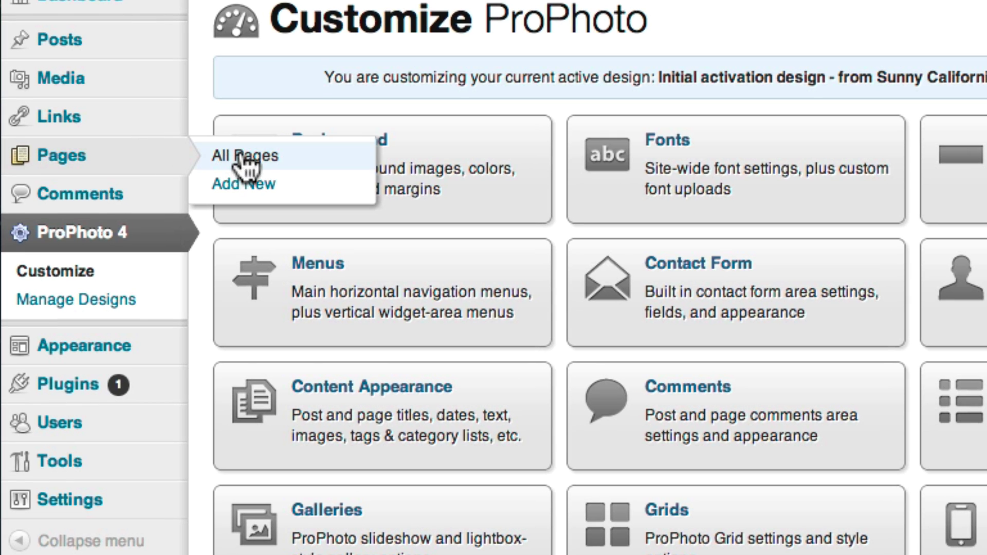
{"action": "left_click", "coordinate": [247, 184]}
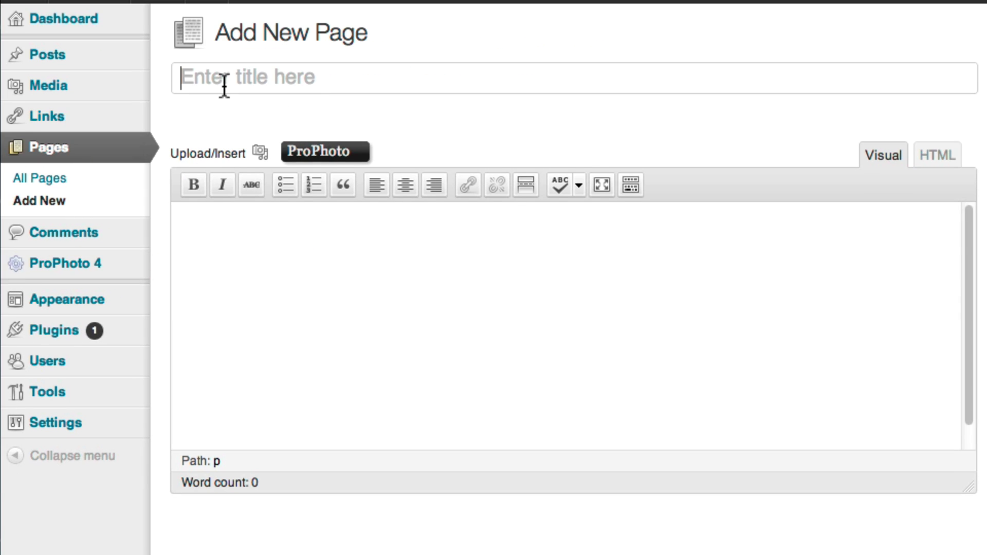
{"action": "left_click", "coordinate": [223, 114]}
{"action": "type", "text": "WEddin"}
{"action": "key", "text": "BackSpace"}
{"action": "key", "text": "BackSpace"}
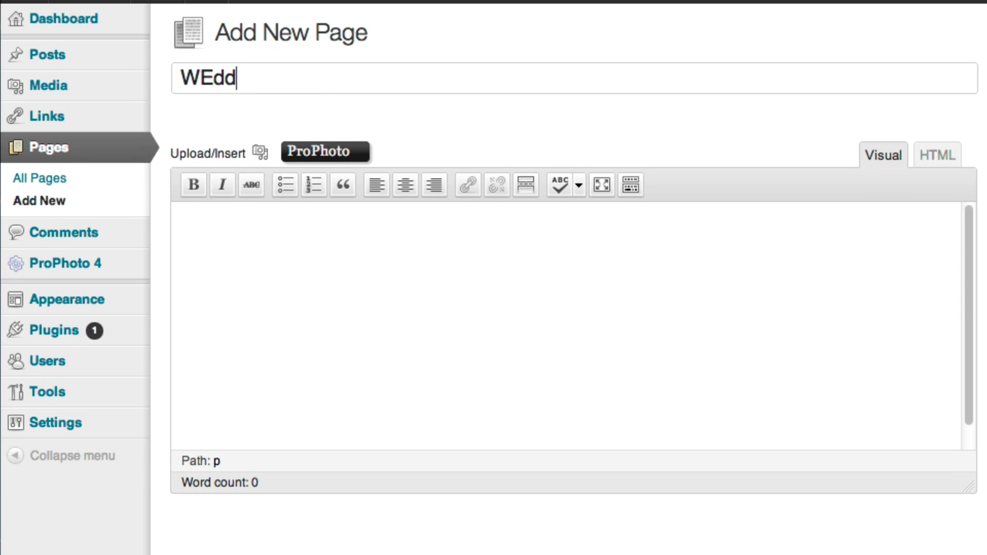
{"action": "key", "text": "BackSpace"}
{"action": "key", "text": "BackSpace"}
{"action": "key", "text": "BackSpace"}
{"action": "type", "text": "eddings"}
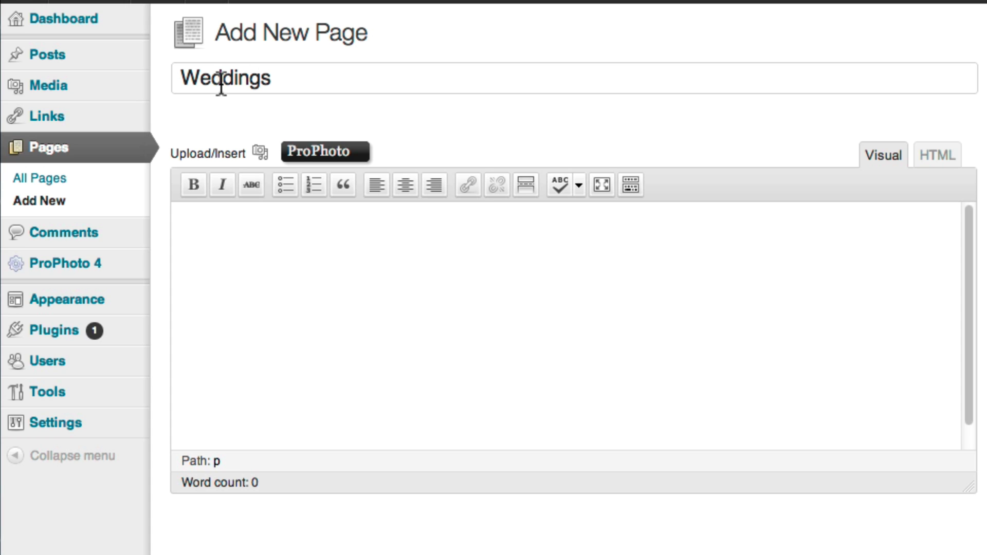
Step: Upload all eight images from the Wedding Portfolio folder through the page's media uploader
{"action": "left_click", "coordinate": [222, 162]}
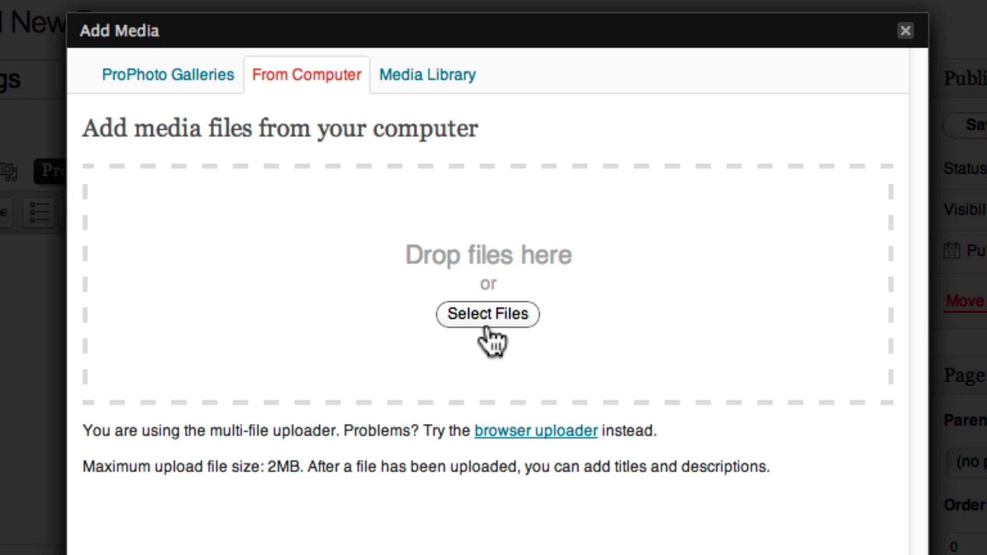
{"action": "left_click", "coordinate": [485, 329]}
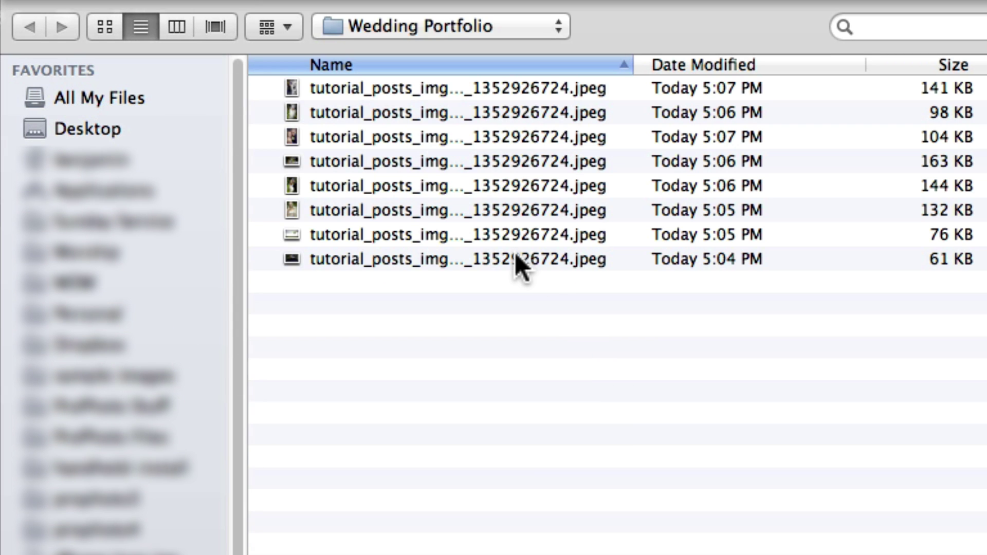
{"action": "left_click", "coordinate": [515, 254]}
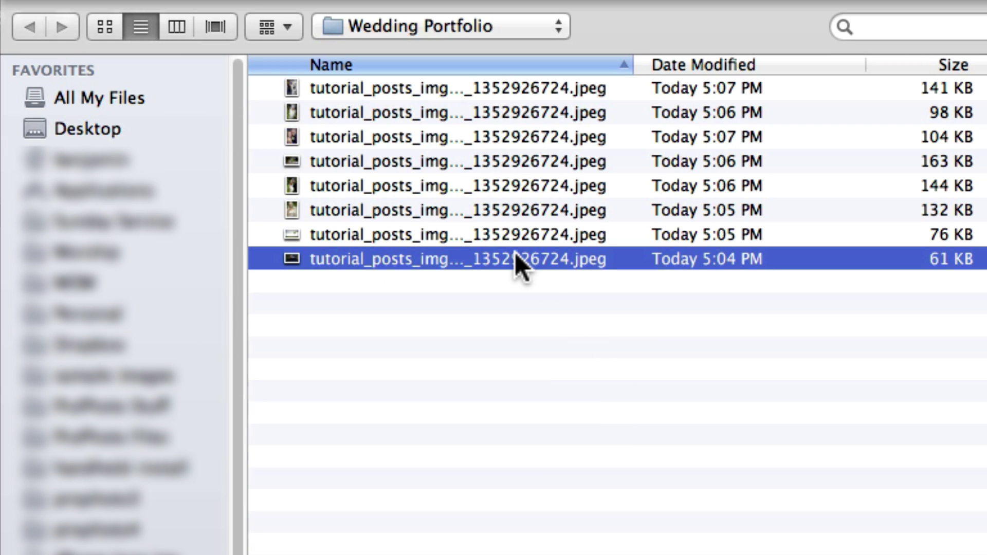
{"action": "left_click", "coordinate": [481, 87], "text": "shift"}
{"action": "key", "text": "Return"}
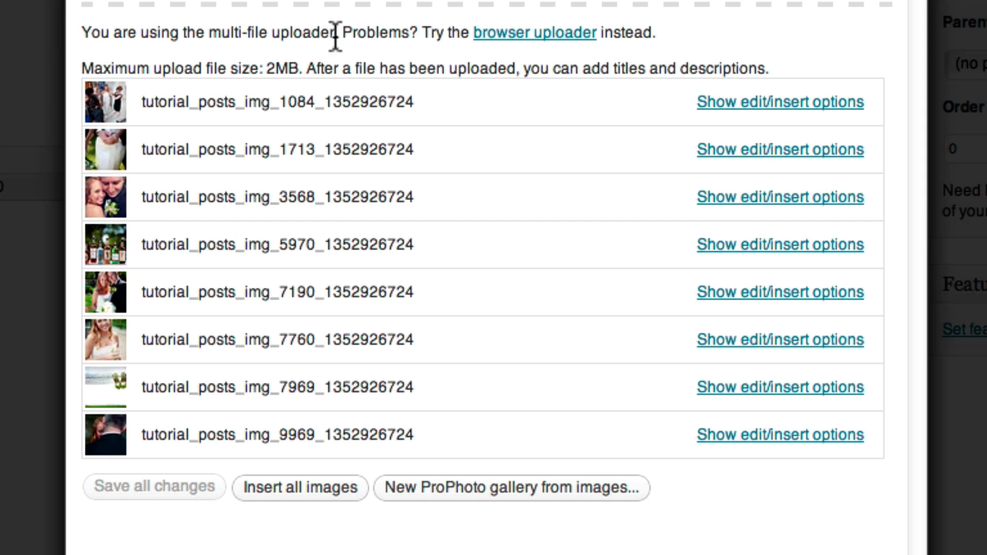
Step: Insert all eight uploaded photos into the Weddings page, publish it, and view the page
{"action": "left_click", "coordinate": [309, 489]}
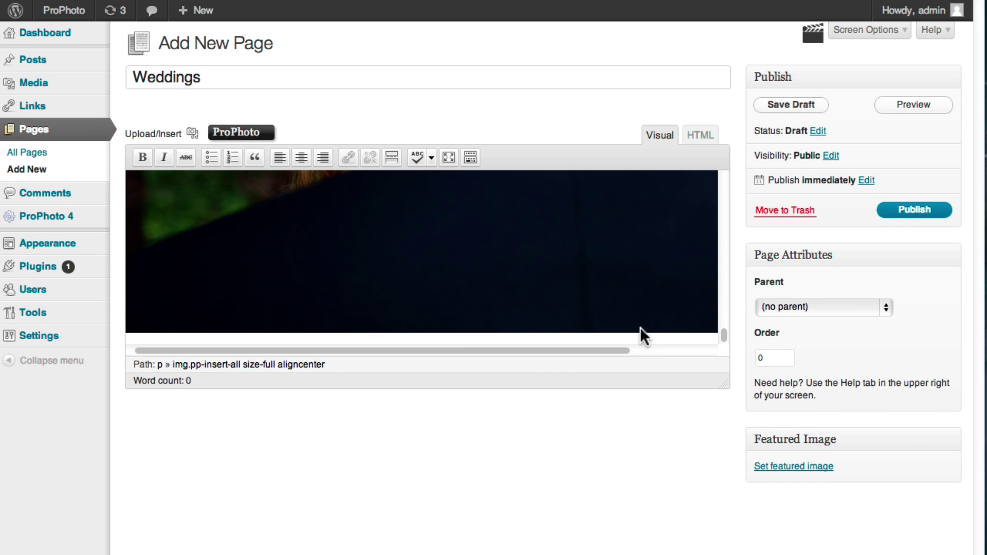
{"action": "left_click", "coordinate": [895, 221]}
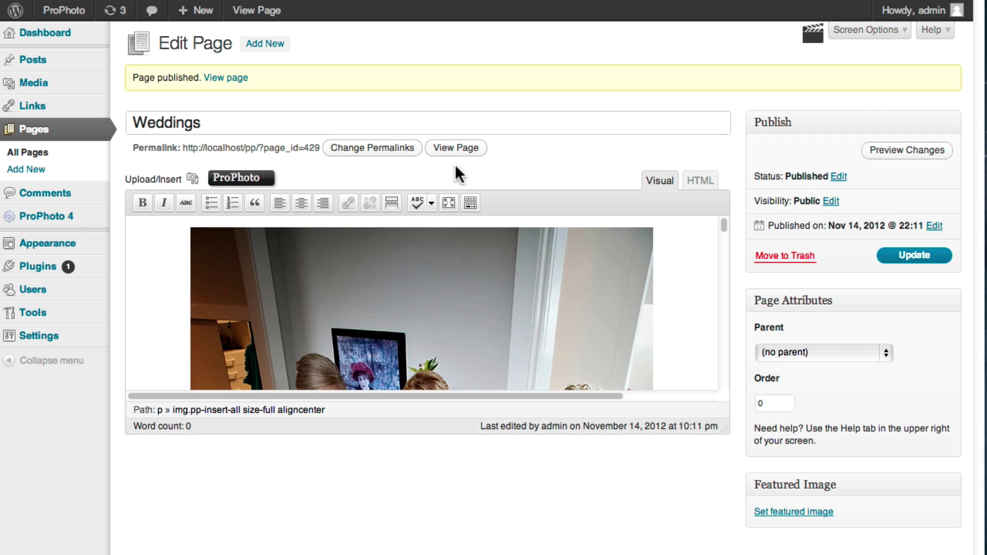
{"action": "left_click", "coordinate": [445, 149]}
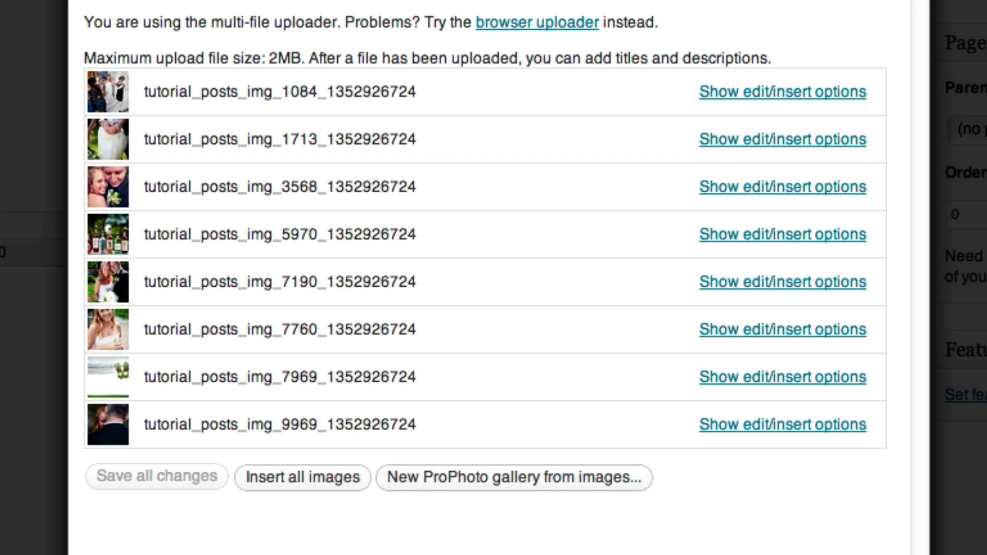
Step: Create a ProPhoto gallery from the photos, moving the crowd shot fifth and the shoes third
{"action": "left_click", "coordinate": [540, 481]}
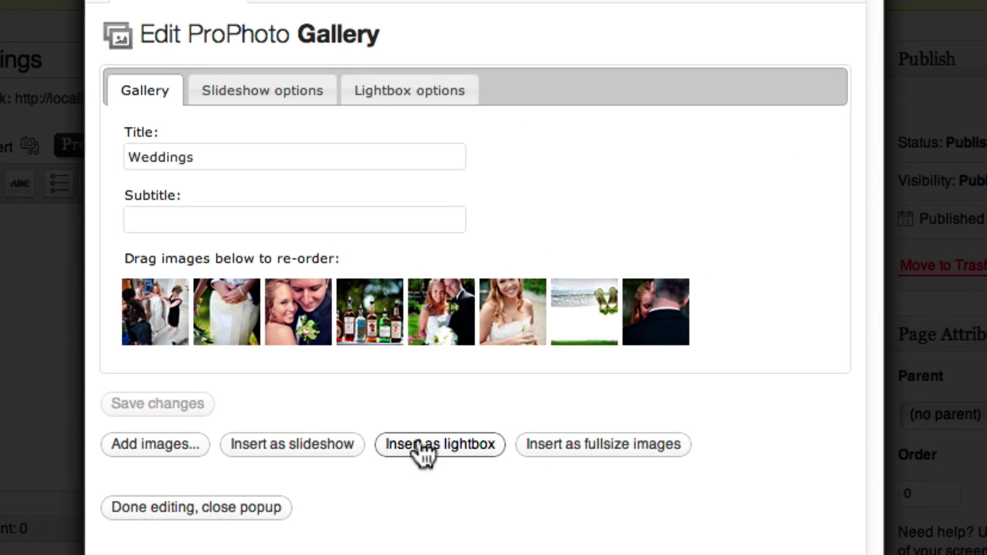
{"action": "scroll", "coordinate": [418, 452], "scroll_direction": "up", "scroll_amount": 1}
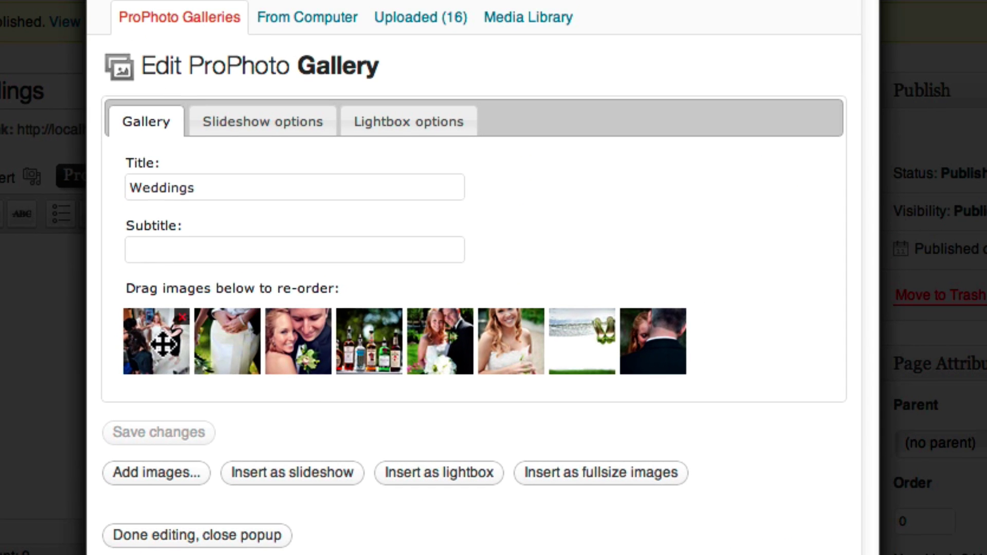
{"action": "left_click_drag", "start_coordinate": [163, 344], "coordinate": [471, 348]}
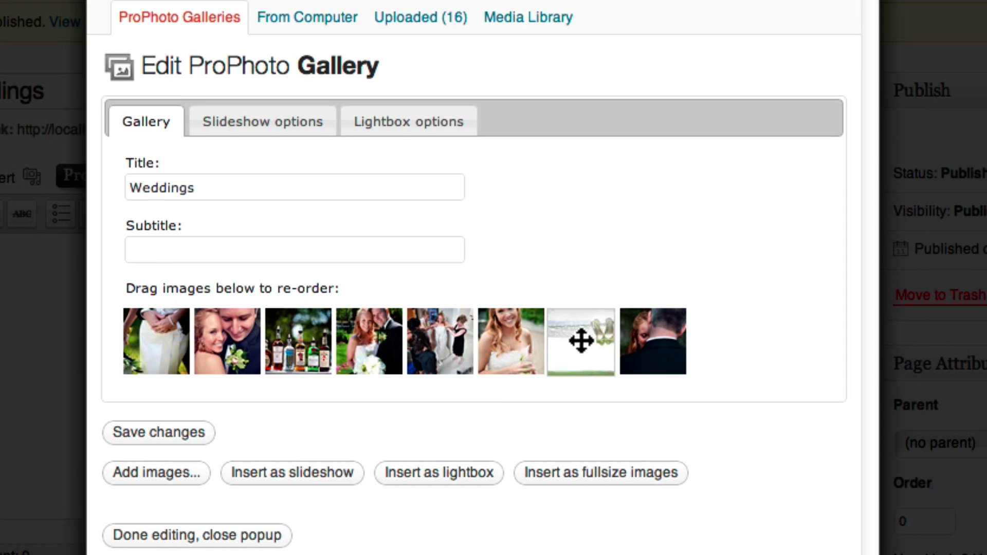
{"action": "left_click_drag", "start_coordinate": [579, 341], "coordinate": [270, 335]}
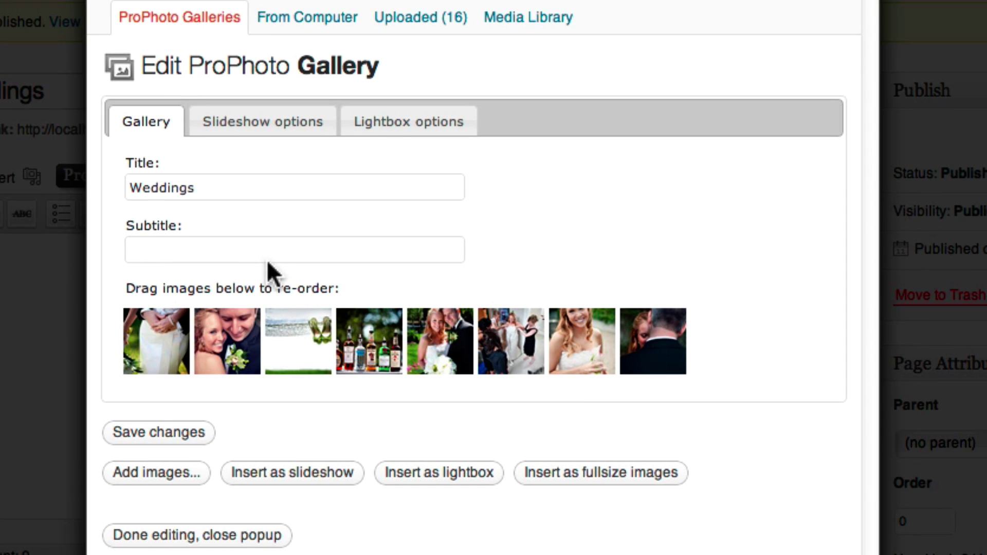
Step: Title the gallery 'Weddings - Favorites' and enter the couple's names as its subtitle
{"action": "left_click", "coordinate": [242, 186]}
{"action": "type", "text": "- Favorites"}
{"action": "key", "text": "Tab"}
{"action": "type", "text": "Brian and Nen"}
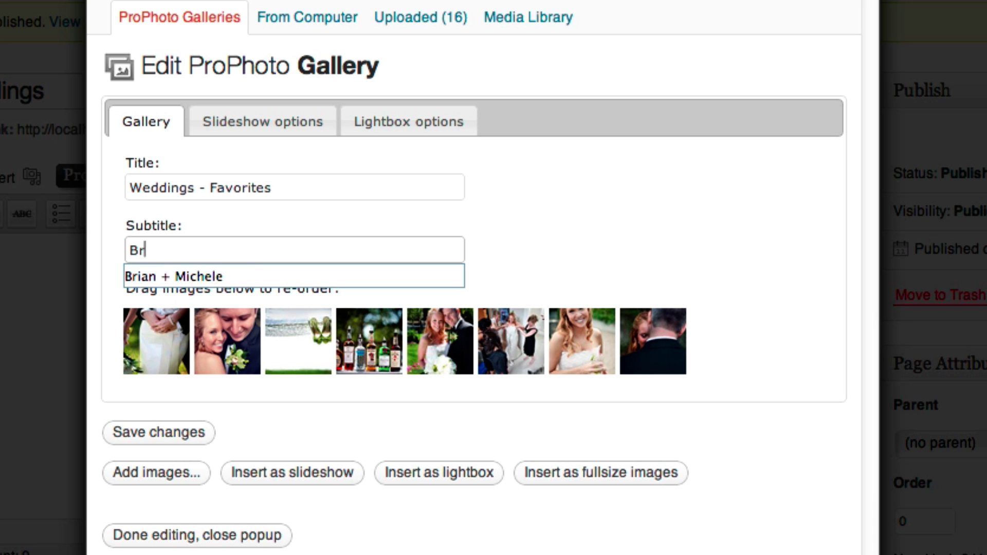
{"action": "key", "text": "BackSpace"}
{"action": "key", "text": "BackSpace"}
{"action": "key", "text": "BackSpace"}
{"action": "type", "text": "Jen"}
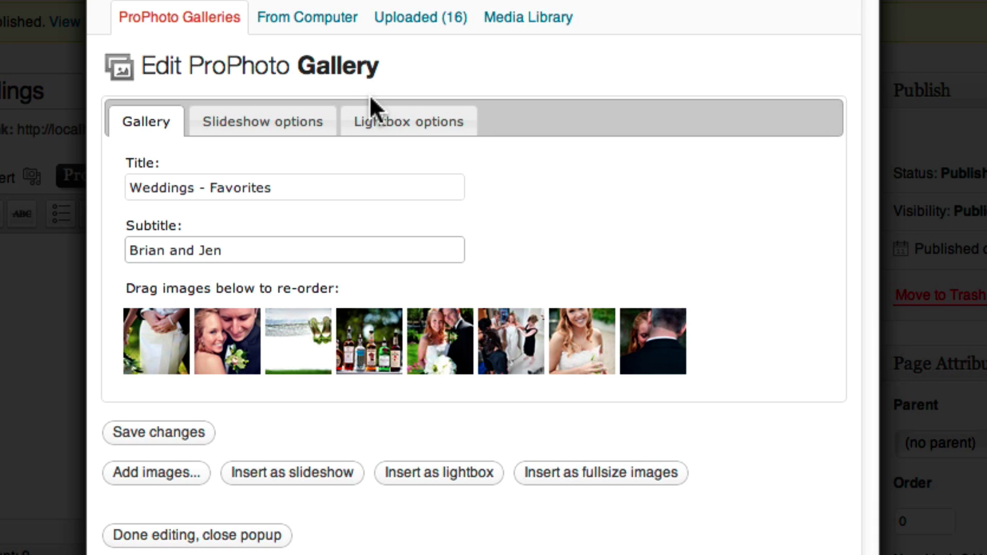
Step: Remove the slideshow's thumbnail strip and controls, then save the gallery
{"action": "left_click", "coordinate": [383, 123]}
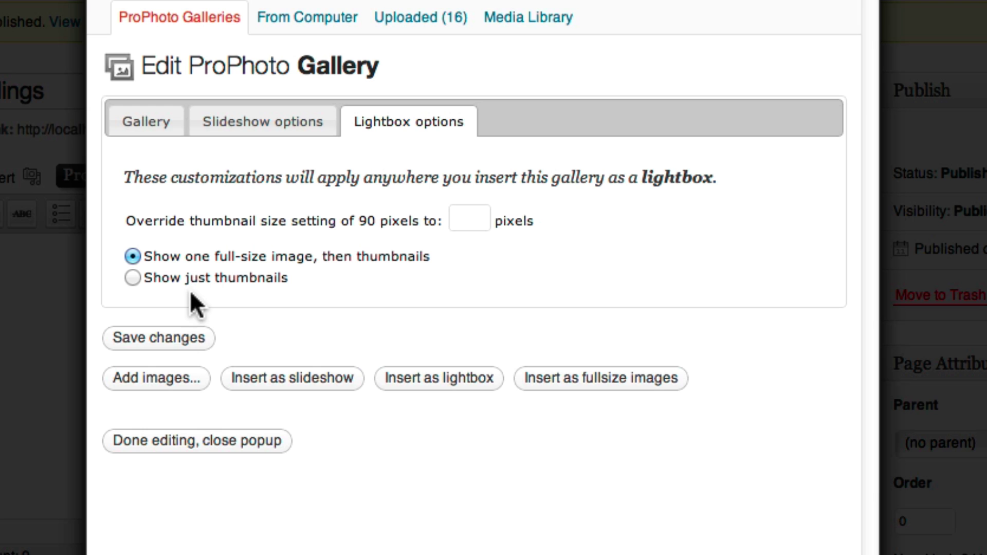
{"action": "left_click", "coordinate": [255, 123]}
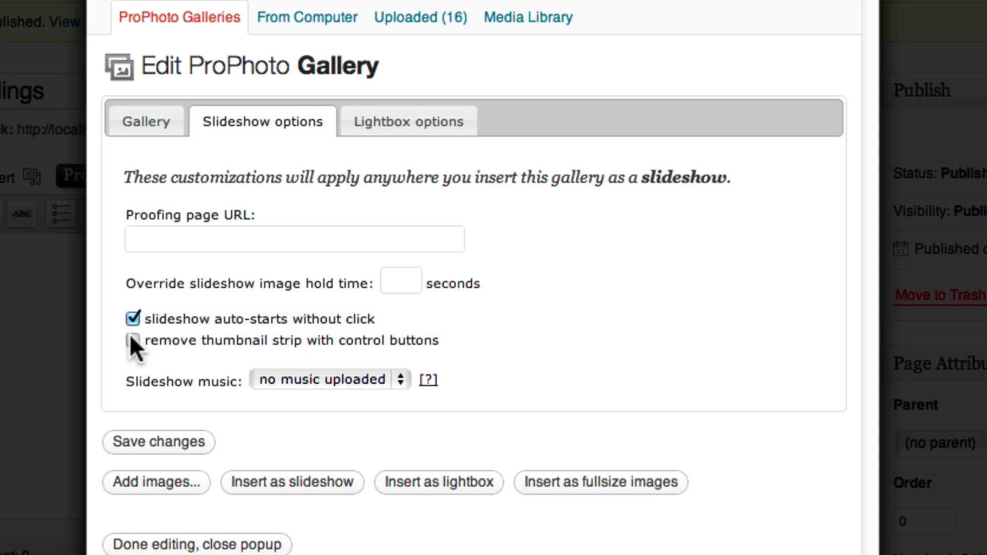
{"action": "left_click", "coordinate": [132, 340]}
{"action": "left_click", "coordinate": [123, 442]}
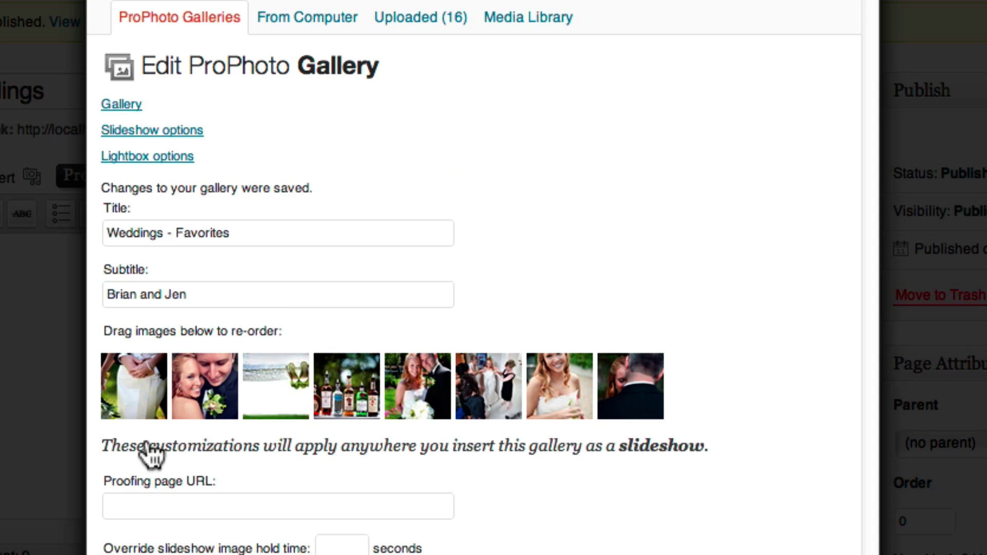
Step: Insert the gallery into the Weddings page as a slideshow and update the page
{"action": "left_click", "coordinate": [335, 492]}
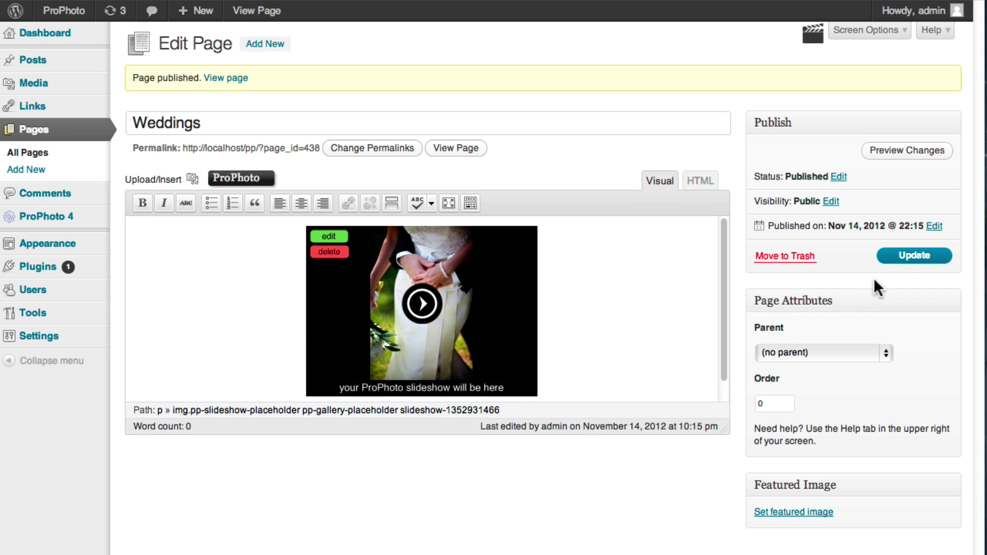
{"action": "left_click", "coordinate": [906, 264]}
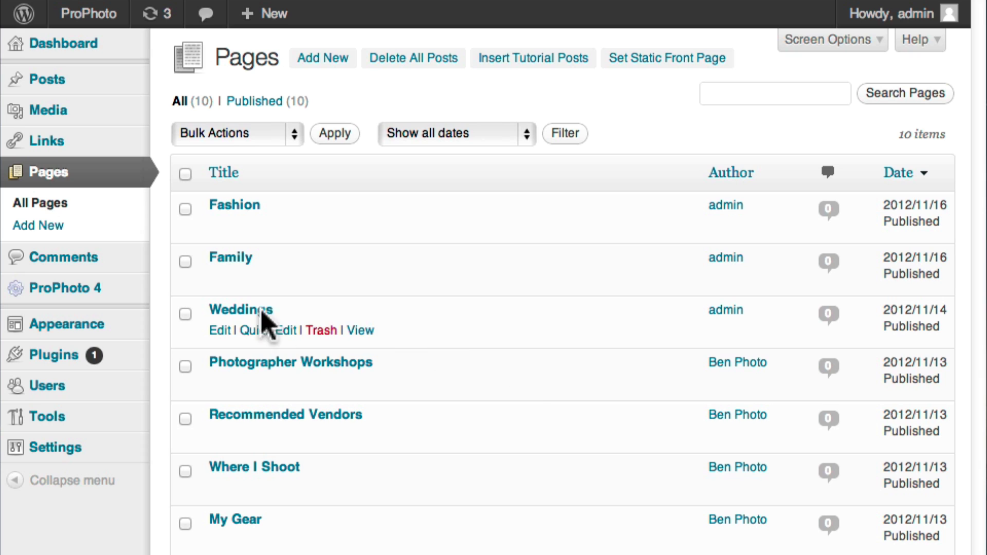
Step: Go to ProPhoto Customize and bring up the navigation menu settings
{"action": "mouse_move", "coordinate": [129, 303]}
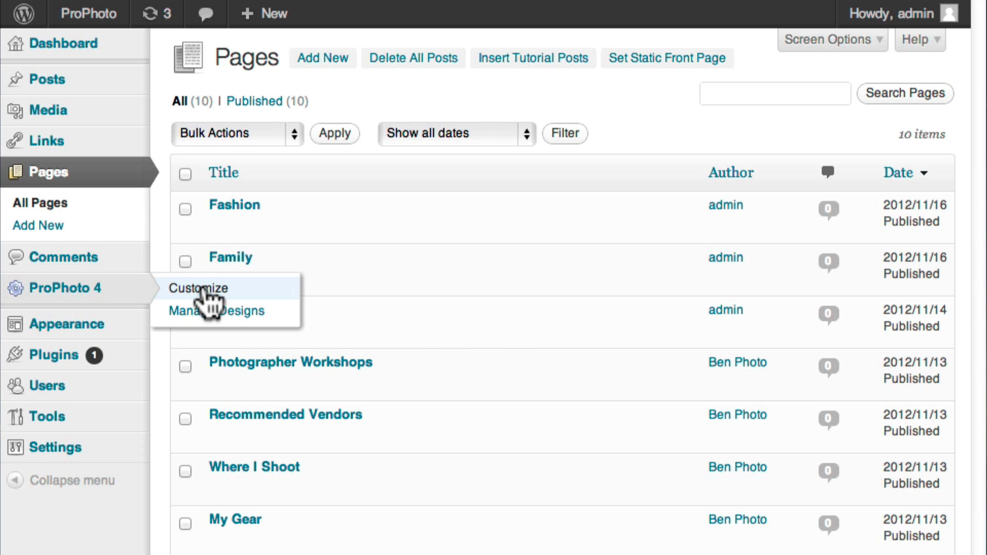
{"action": "left_click", "coordinate": [203, 291]}
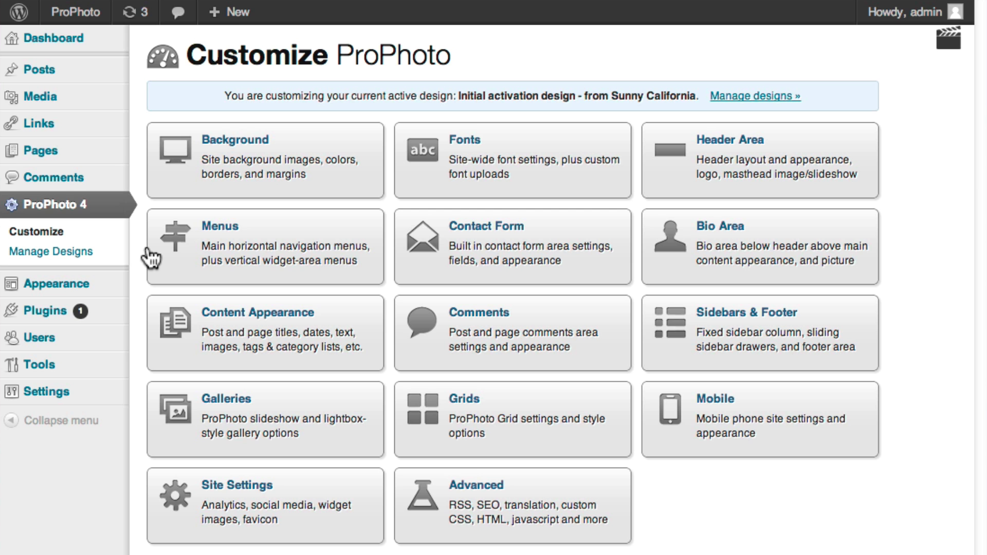
{"action": "left_click", "coordinate": [232, 245]}
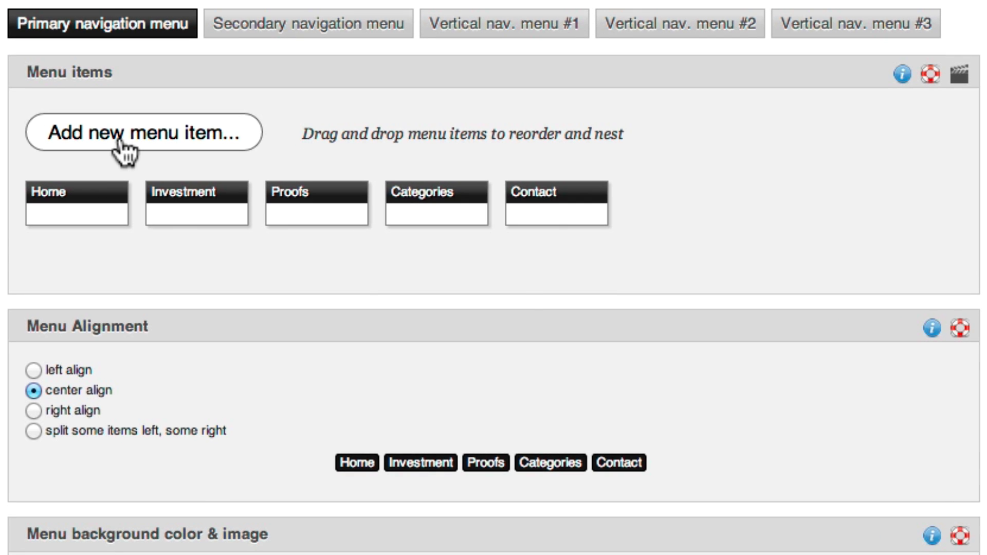
Step: Add a menu item set as a container for other items, with link text 'Portfolio'
{"action": "left_click", "coordinate": [222, 223]}
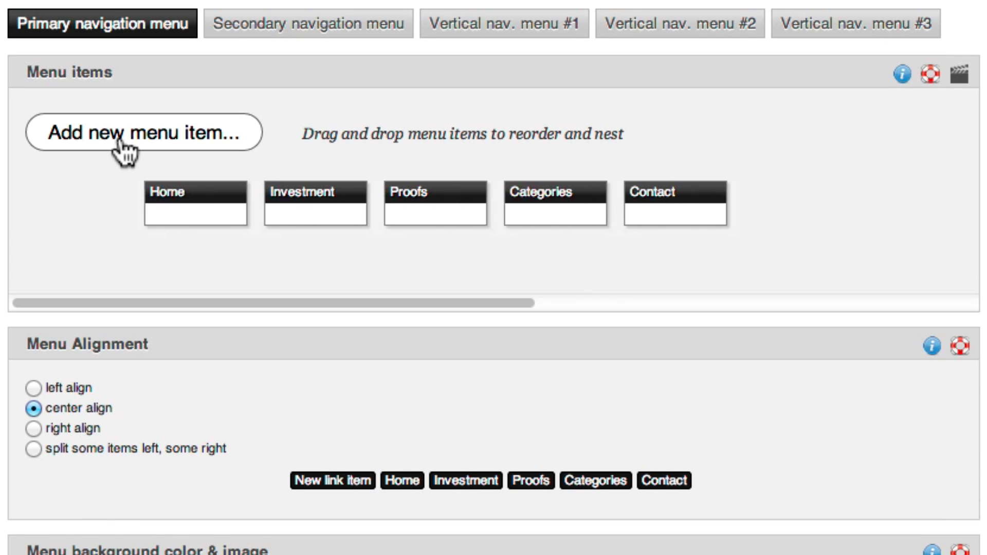
{"action": "left_click", "coordinate": [117, 215]}
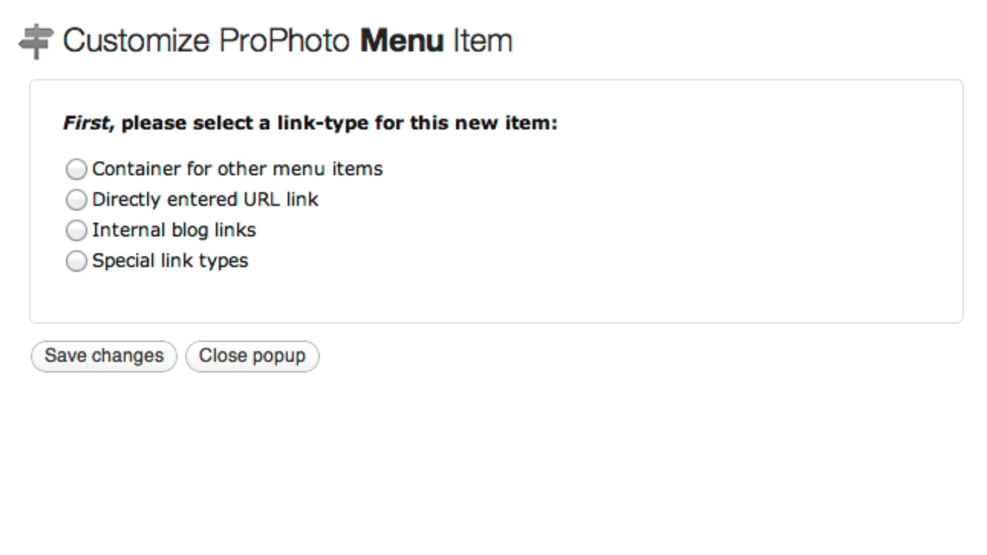
{"action": "mouse_move", "coordinate": [79, 157]}
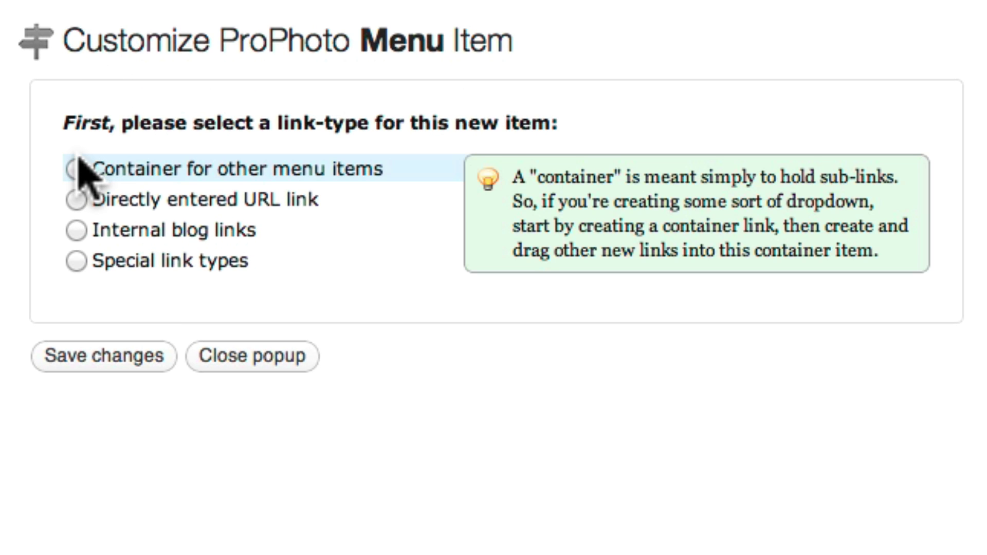
{"action": "left_click", "coordinate": [75, 168]}
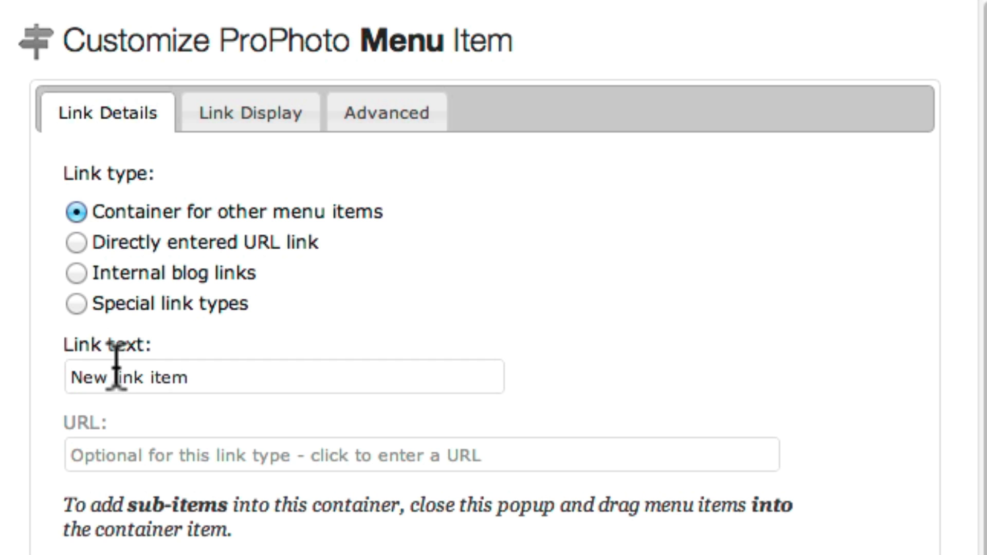
{"action": "left_click", "coordinate": [85, 370]}
{"action": "type", "text": "Portfolio"}
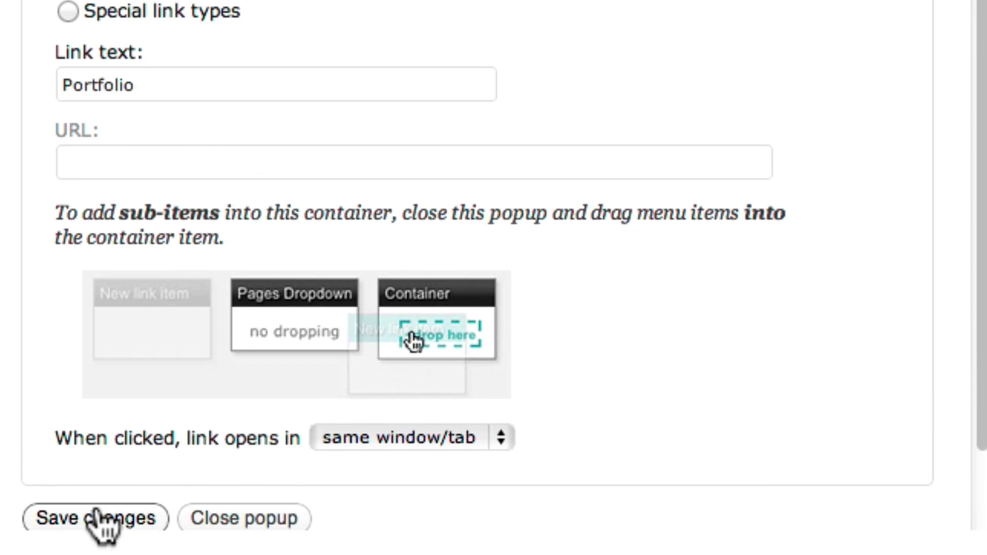
{"action": "scroll", "coordinate": [103, 525], "scroll_direction": "up", "scroll_amount": 2}
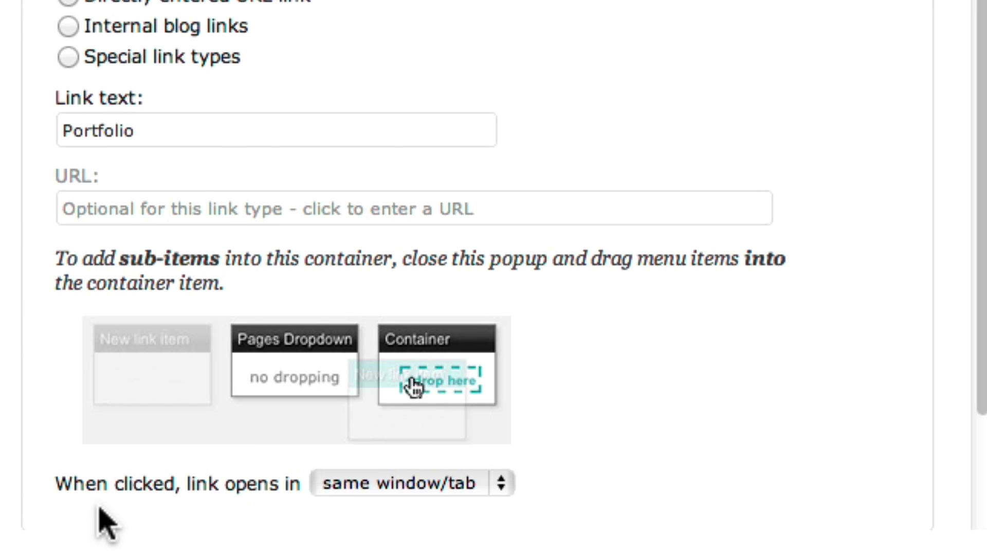
{"action": "scroll", "coordinate": [105, 522], "scroll_direction": "down", "scroll_amount": 5}
{"action": "left_click", "coordinate": [252, 436]}
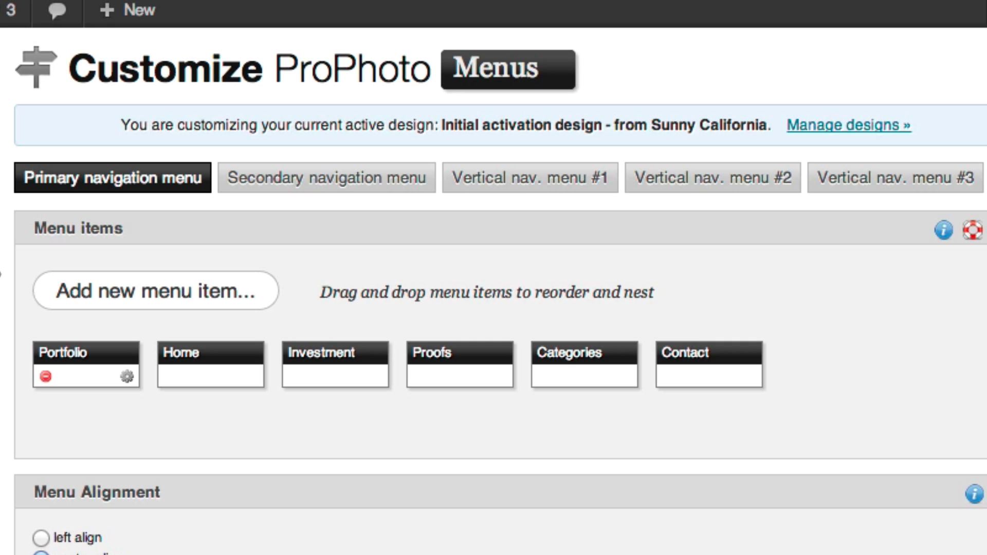
Step: Add three new items to the navigation menu
{"action": "left_click", "coordinate": [215, 304]}
{"action": "left_click", "coordinate": [215, 305]}
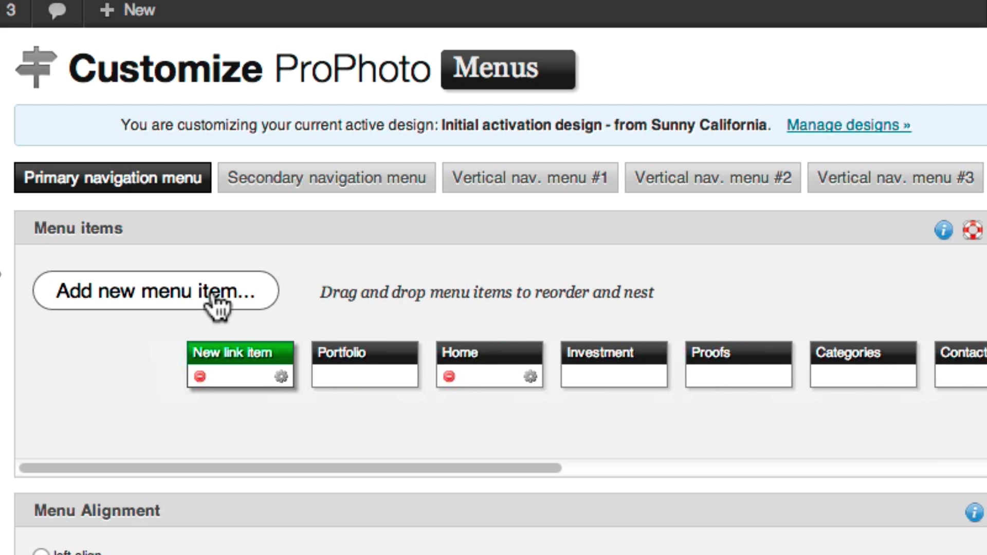
{"action": "left_click", "coordinate": [215, 304]}
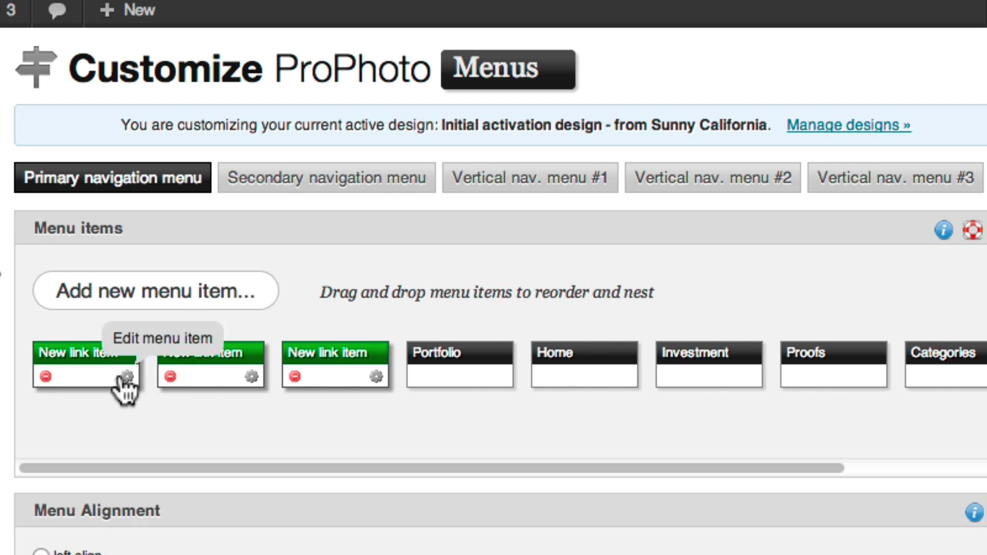
Step: Make the first new item an internal link to the Weddings page with link text 'Weddings'
{"action": "left_click", "coordinate": [125, 378]}
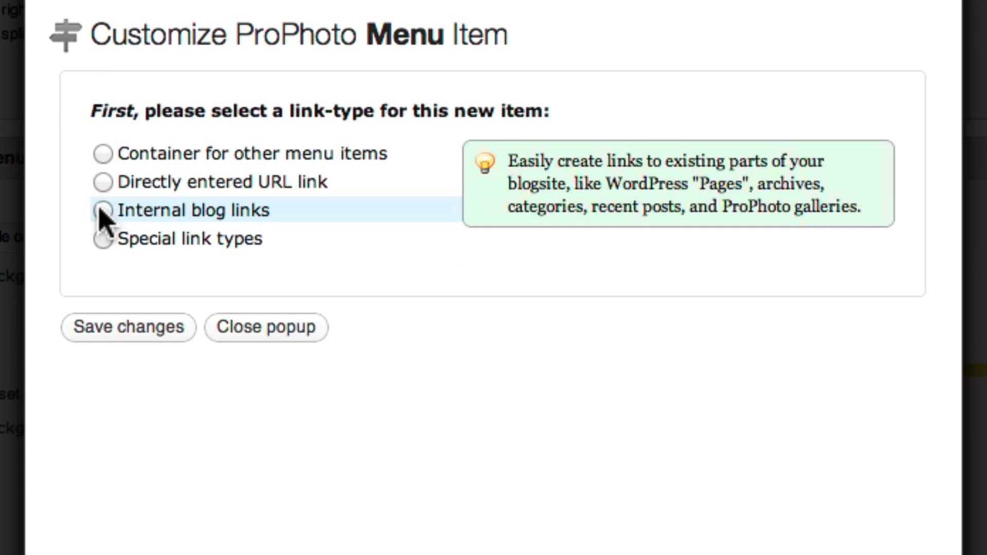
{"action": "left_click", "coordinate": [102, 211]}
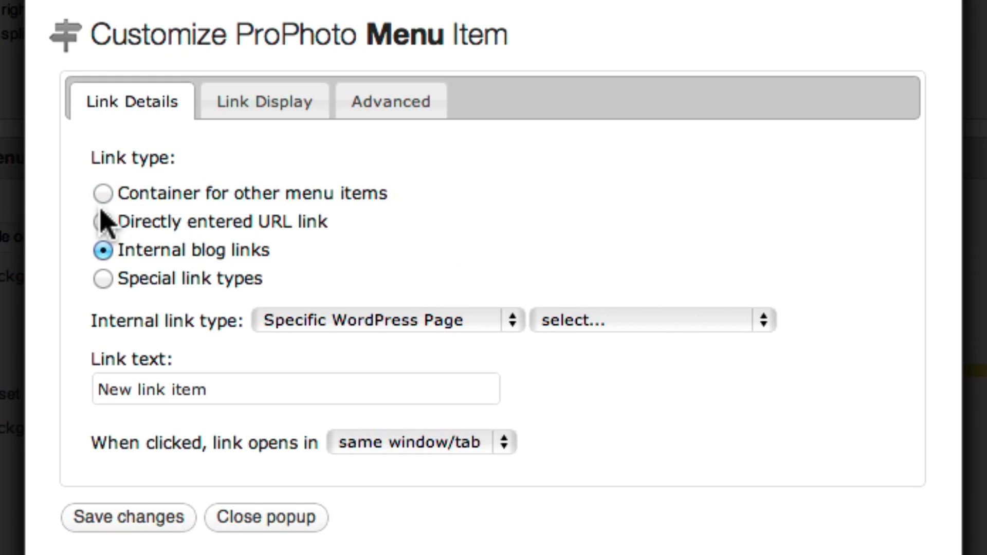
{"action": "left_click", "coordinate": [612, 339]}
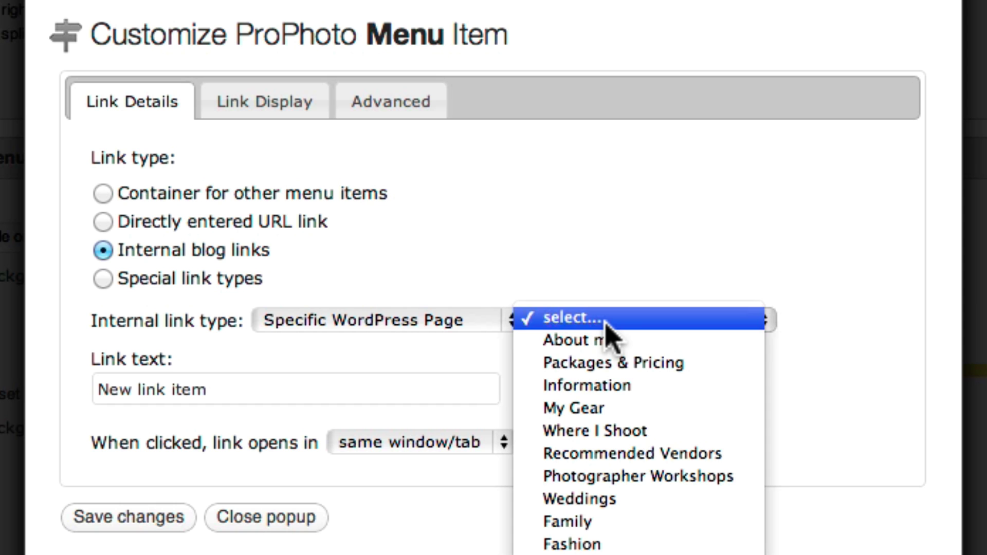
{"action": "left_click", "coordinate": [612, 501]}
{"action": "left_click", "coordinate": [419, 386]}
{"action": "key", "text": "super+a"}
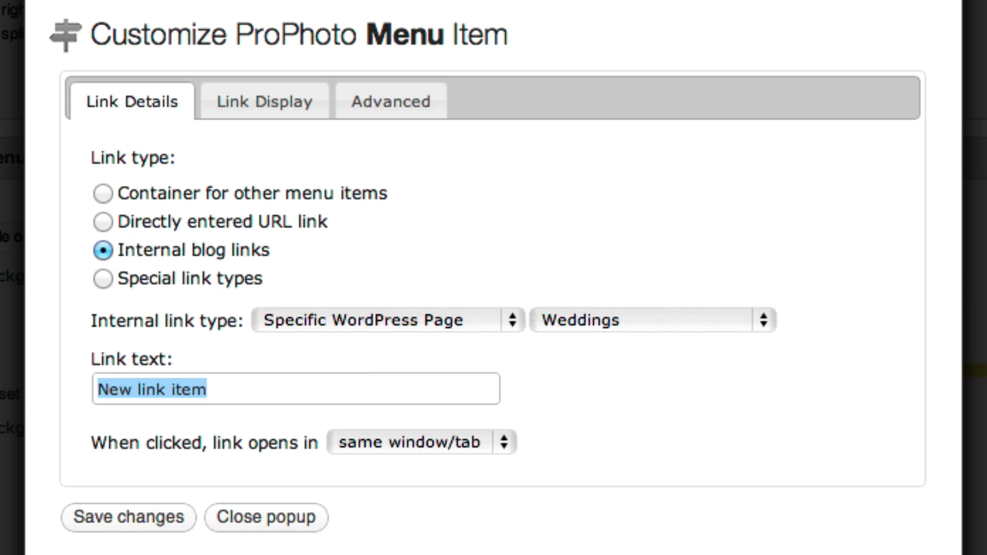
{"action": "type", "text": "WEddi"}
{"action": "key", "text": "BackSpace"}
{"action": "key", "text": "BackSpace"}
{"action": "key", "text": "BackSpace"}
{"action": "key", "text": "BackSpace"}
{"action": "type", "text": "eddings"}
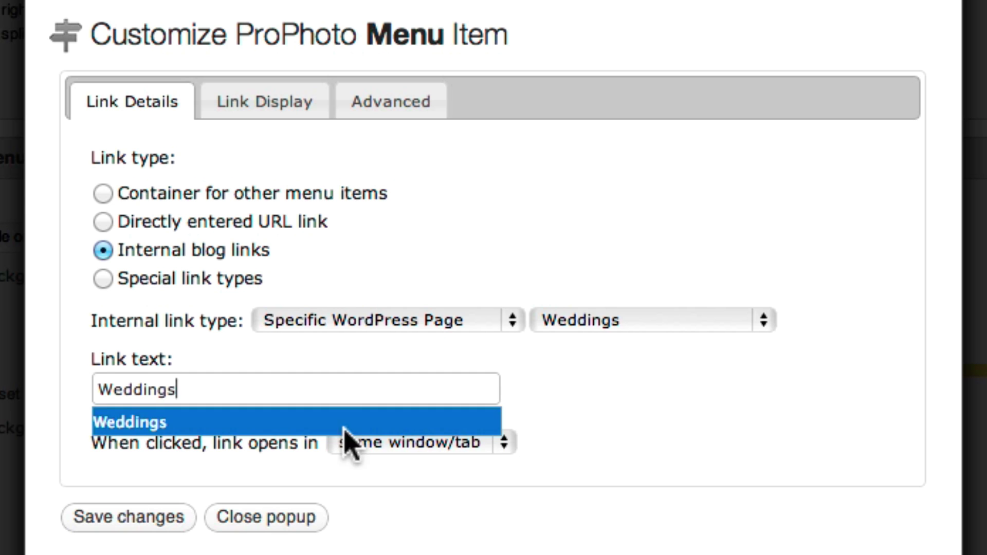
{"action": "left_click", "coordinate": [169, 522]}
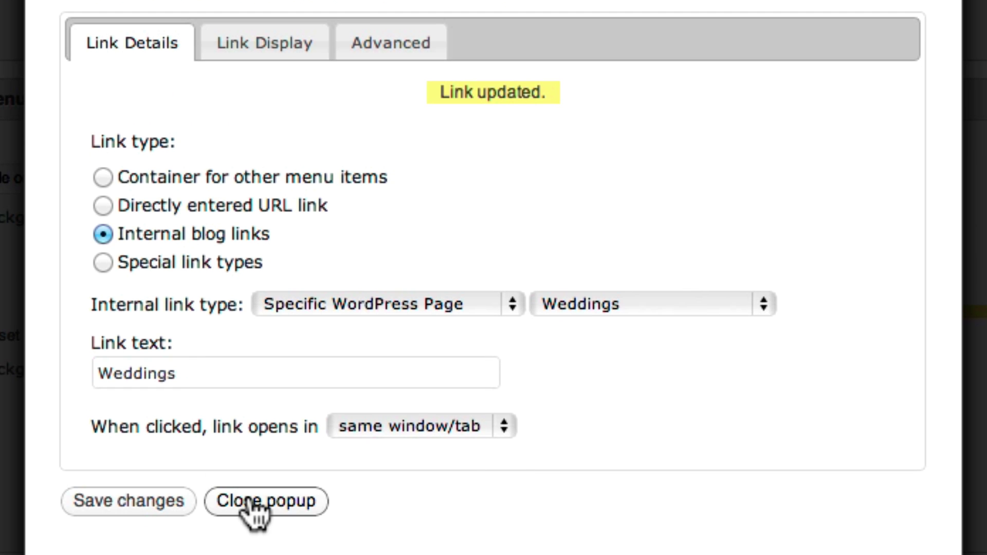
Step: Drag Fashion, Family and Weddings under Portfolio and check the dropdown on the live site
{"action": "left_click", "coordinate": [251, 498]}
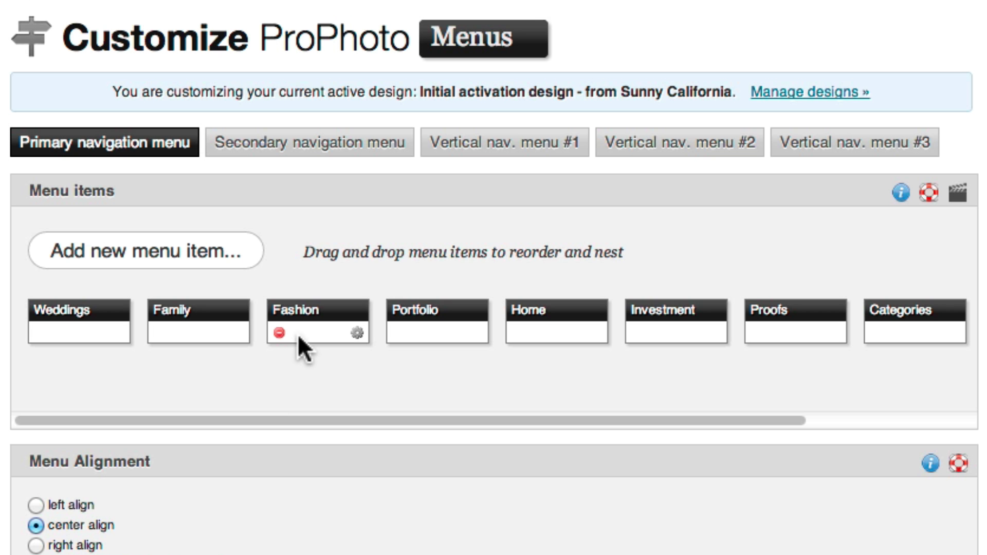
{"action": "left_click_drag", "start_coordinate": [315, 315], "coordinate": [399, 350]}
{"action": "left_click_drag", "start_coordinate": [220, 317], "coordinate": [360, 427]}
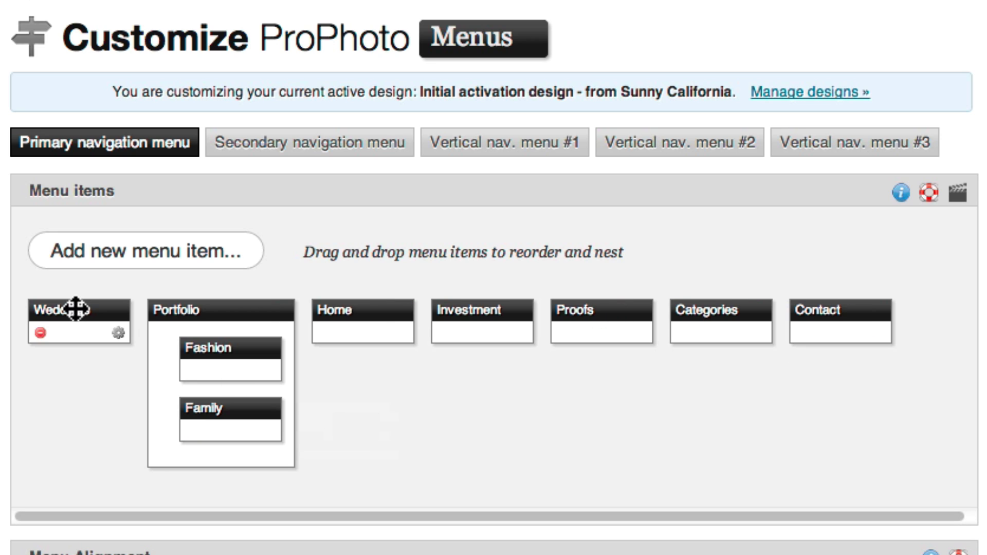
{"action": "left_click_drag", "start_coordinate": [77, 311], "coordinate": [238, 512]}
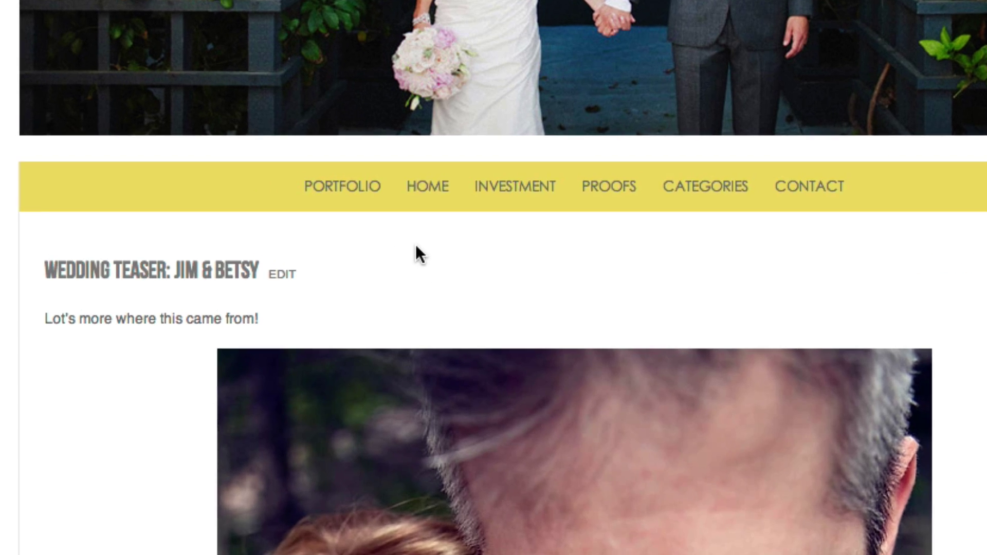
{"action": "mouse_move", "coordinate": [314, 203]}
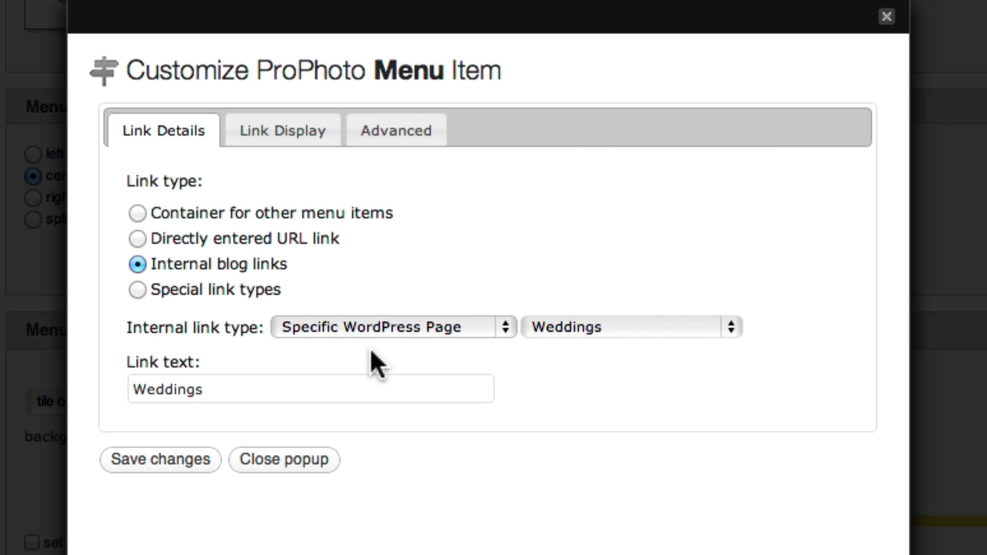
Step: Link the Weddings item to the 'Weddings - Favorites' gallery as a slideshow in a popup window
{"action": "left_click", "coordinate": [372, 330]}
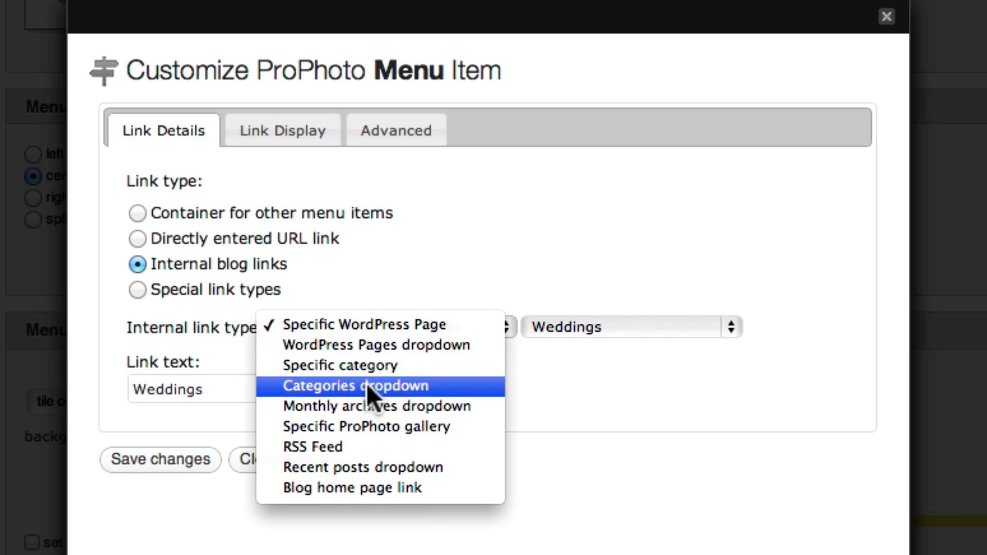
{"action": "key", "text": "Escape"}
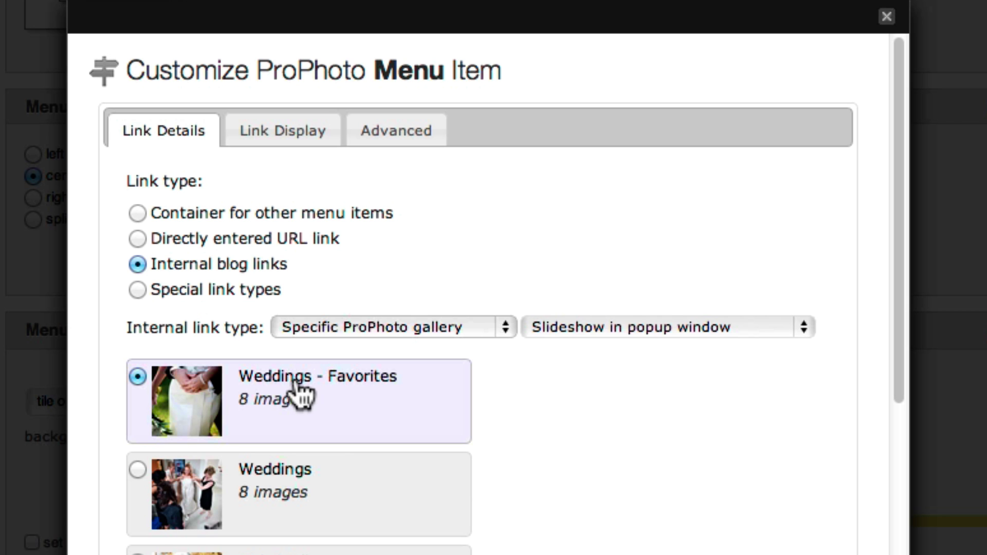
{"action": "left_click", "coordinate": [641, 334]}
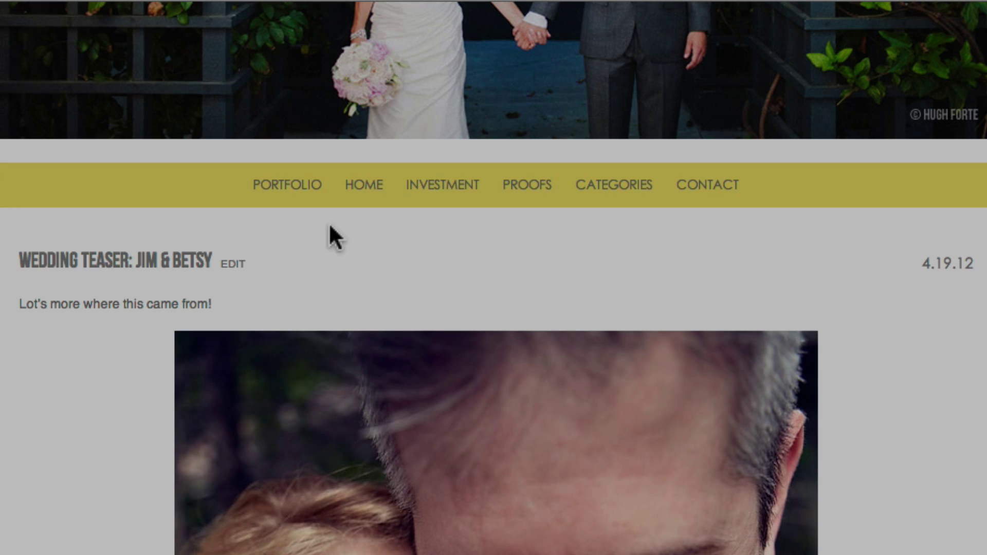
Step: Open Portfolio > Weddings on the live site and advance its popup slideshow
{"action": "mouse_move", "coordinate": [301, 196]}
{"action": "left_click", "coordinate": [290, 278]}
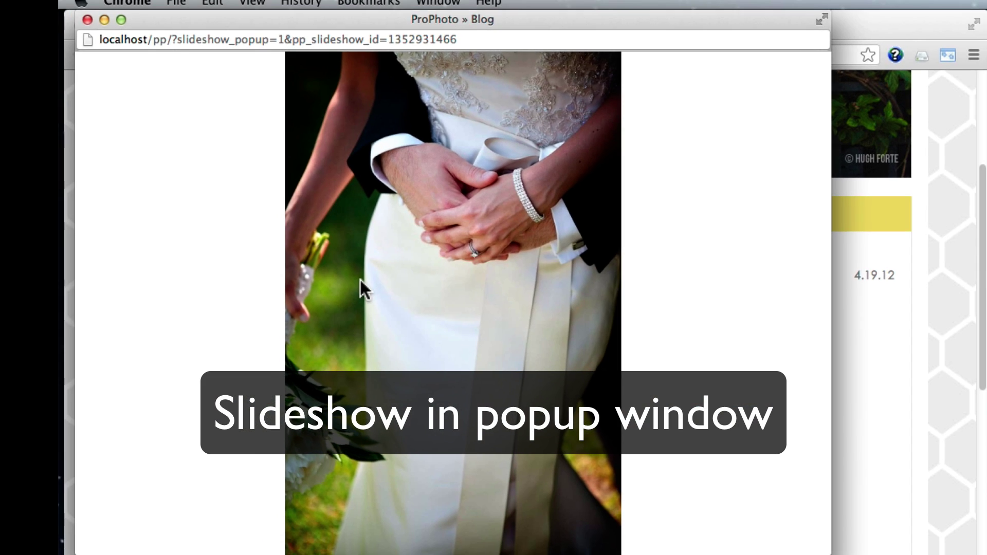
{"action": "left_click", "coordinate": [324, 280]}
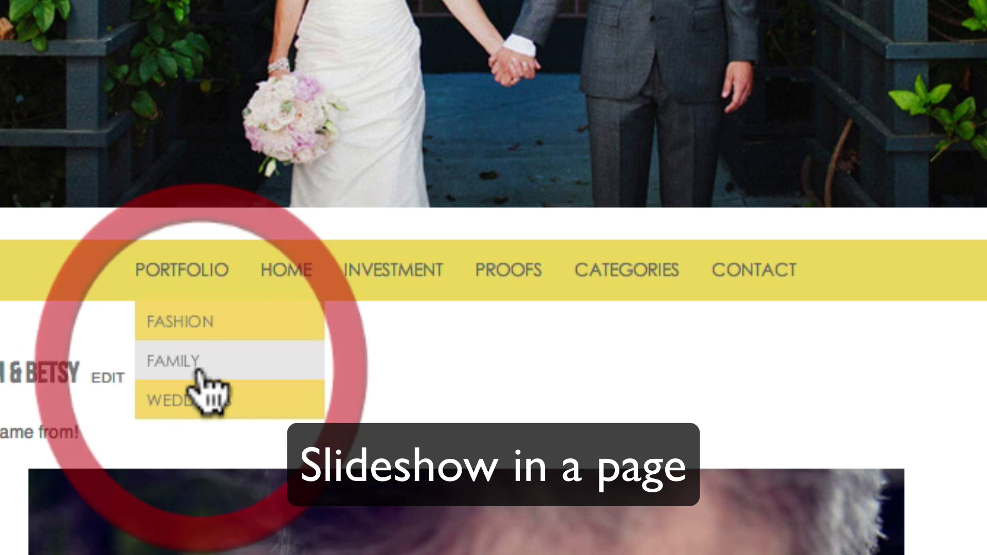
Step: Open the Family page, then load the Fashion slideshow in a slidedown from Portfolio
{"action": "left_click", "coordinate": [199, 371]}
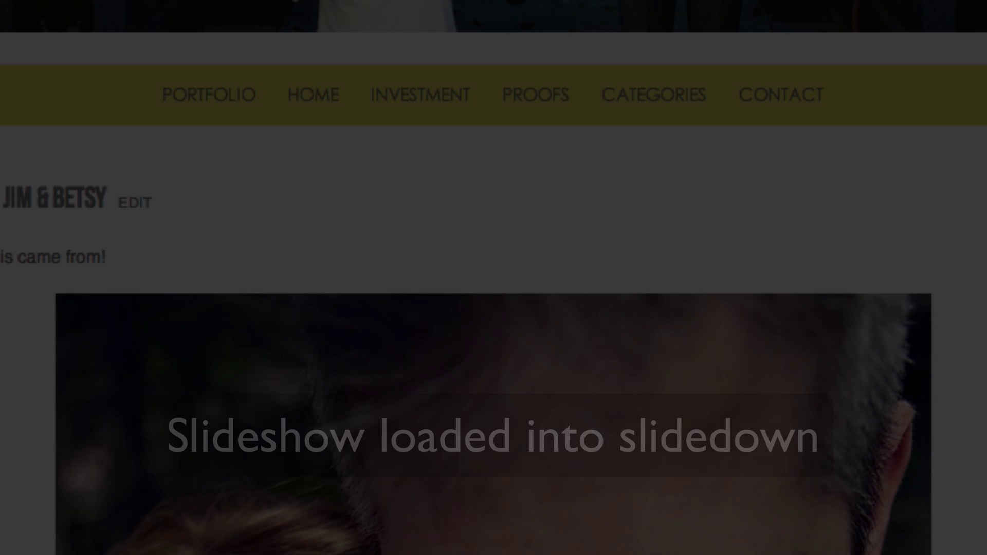
{"action": "mouse_move", "coordinate": [215, 95]}
{"action": "left_click", "coordinate": [214, 143]}
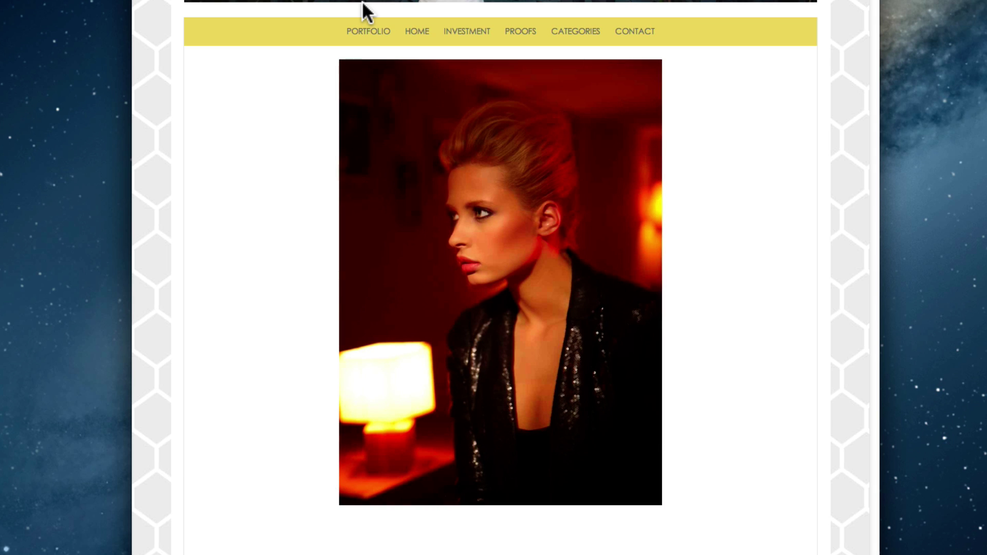
Step: Play the Fashion slideshow in the slidedown, then close it
{"action": "mouse_move", "coordinate": [354, 24]}
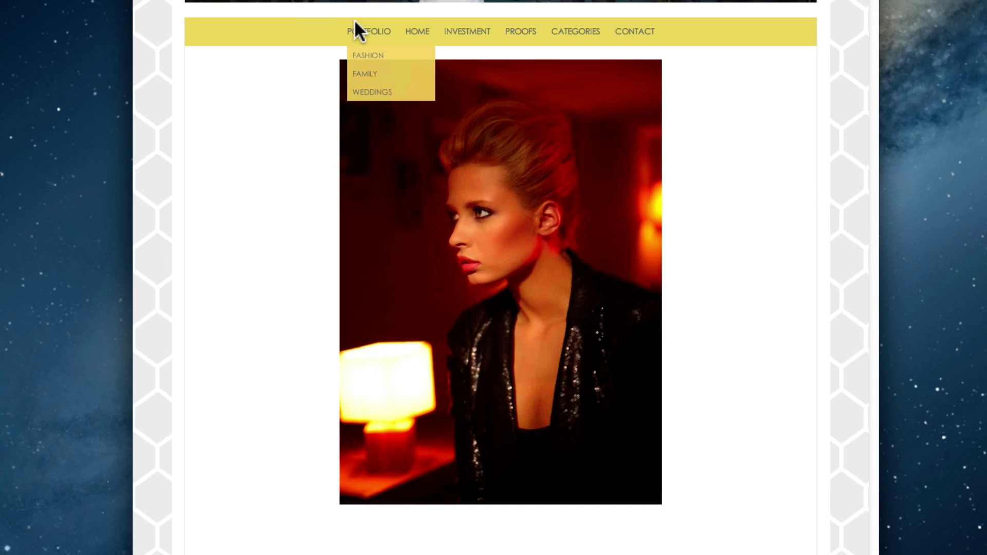
{"action": "left_click", "coordinate": [362, 55]}
{"action": "left_click", "coordinate": [362, 56]}
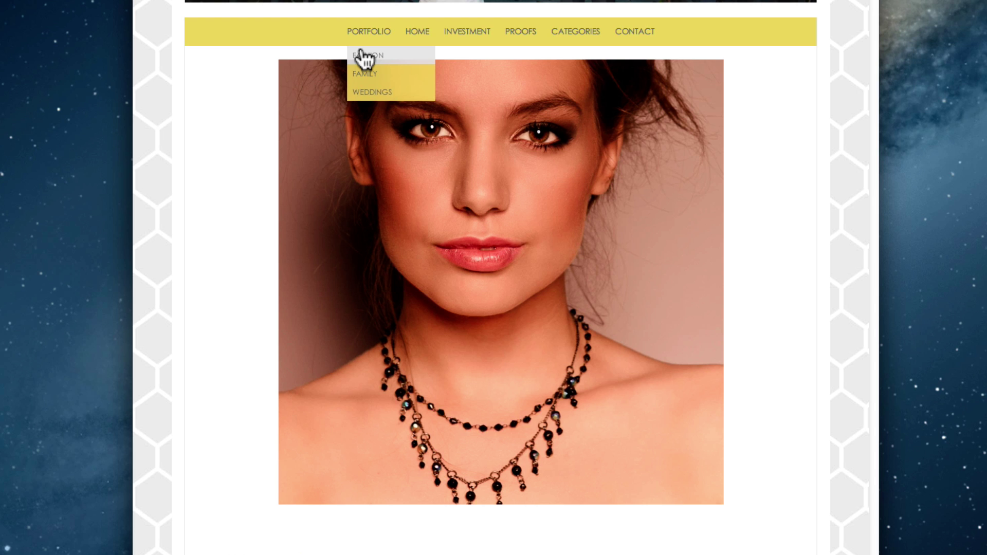
{"action": "left_click", "coordinate": [364, 58]}
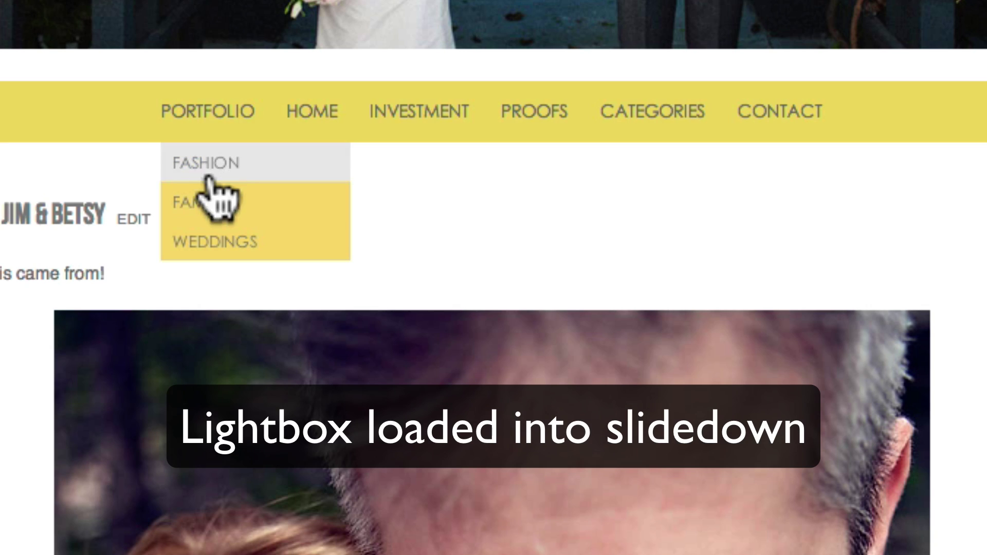
Step: Open the Family gallery, view its photos in the page lightbox, and reopen it to check
{"action": "left_click", "coordinate": [208, 205]}
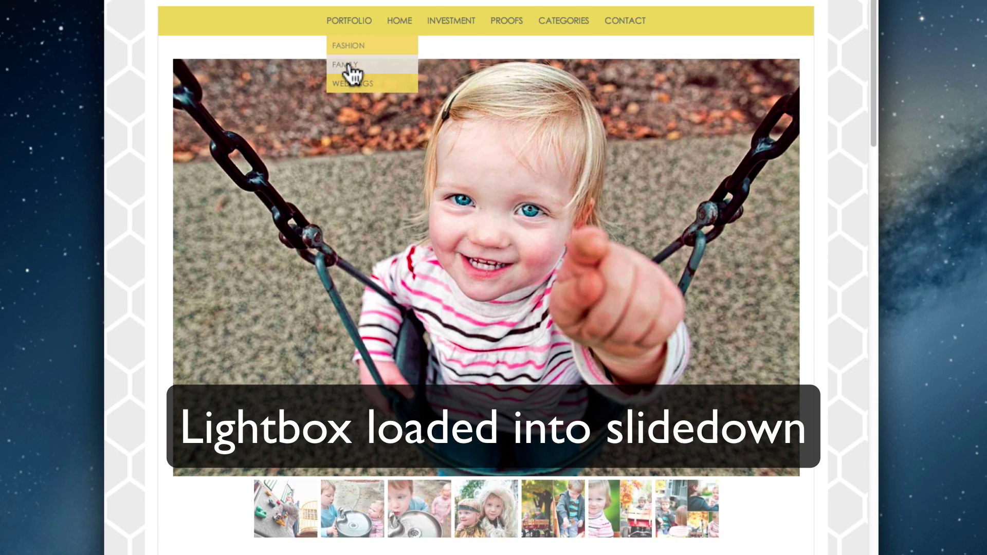
{"action": "left_click", "coordinate": [360, 507]}
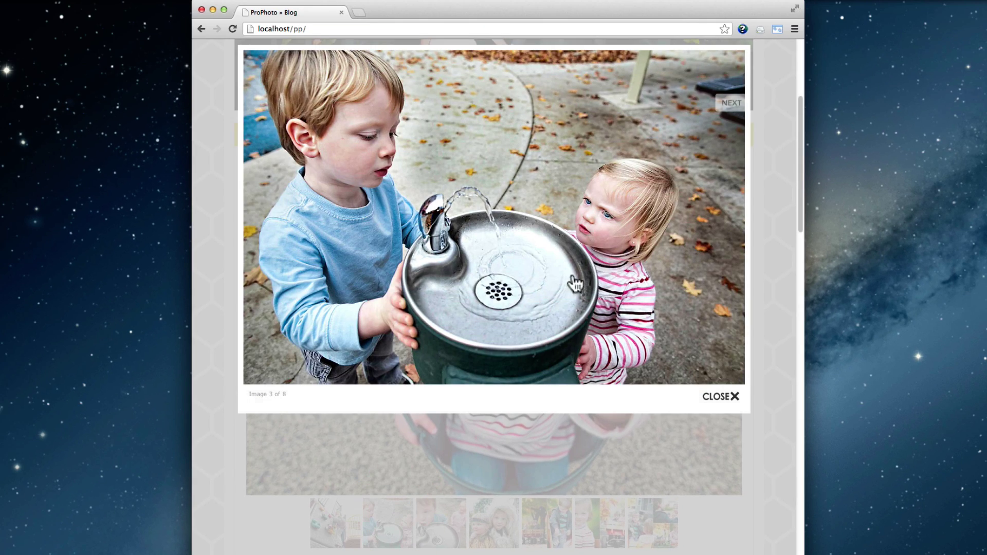
{"action": "left_click", "coordinate": [645, 223]}
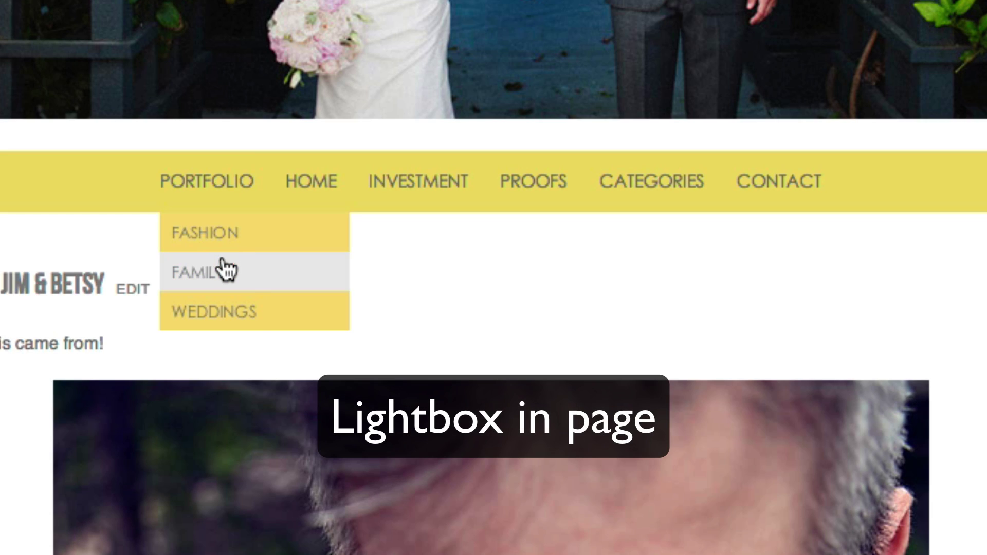
{"action": "left_click", "coordinate": [223, 268]}
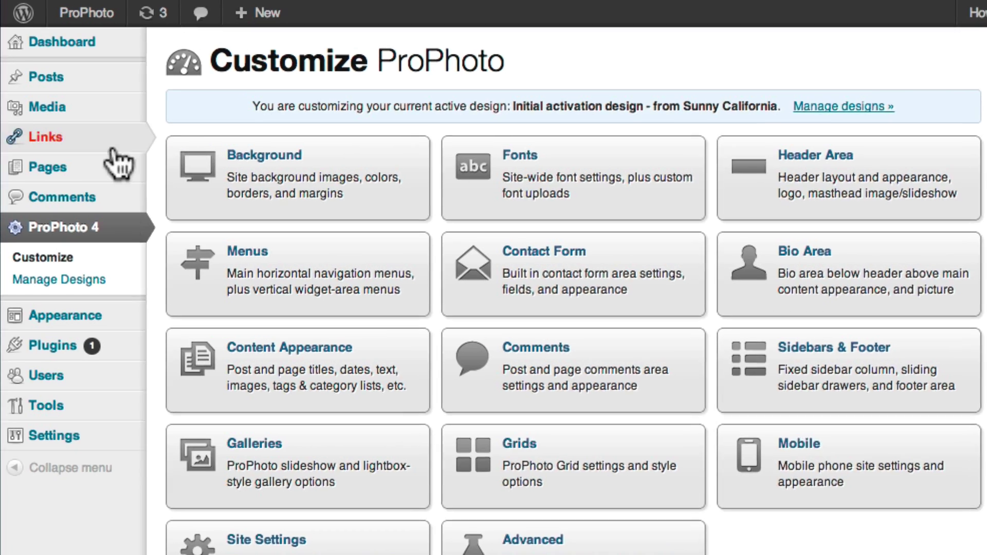
Step: Add a new page and enter 'Portfolio' as its title
{"action": "mouse_move", "coordinate": [74, 151]}
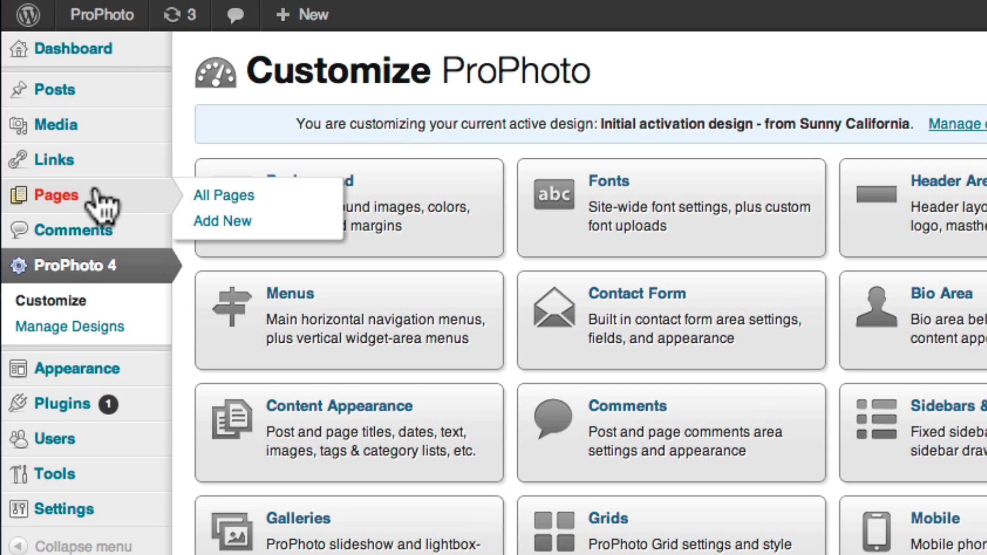
{"action": "left_click", "coordinate": [198, 221]}
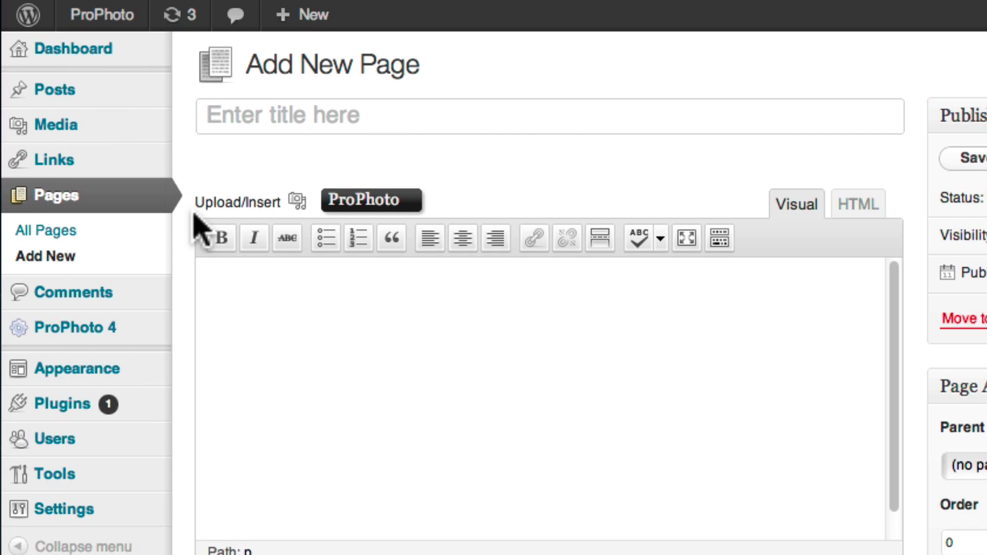
{"action": "type", "text": "Portfolio"}
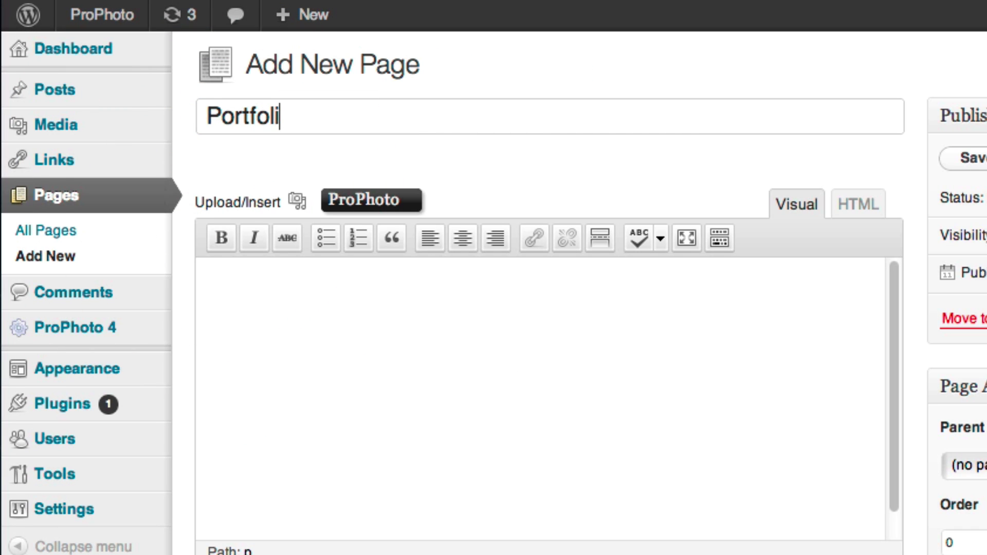
{"action": "mouse_move", "coordinate": [355, 203]}
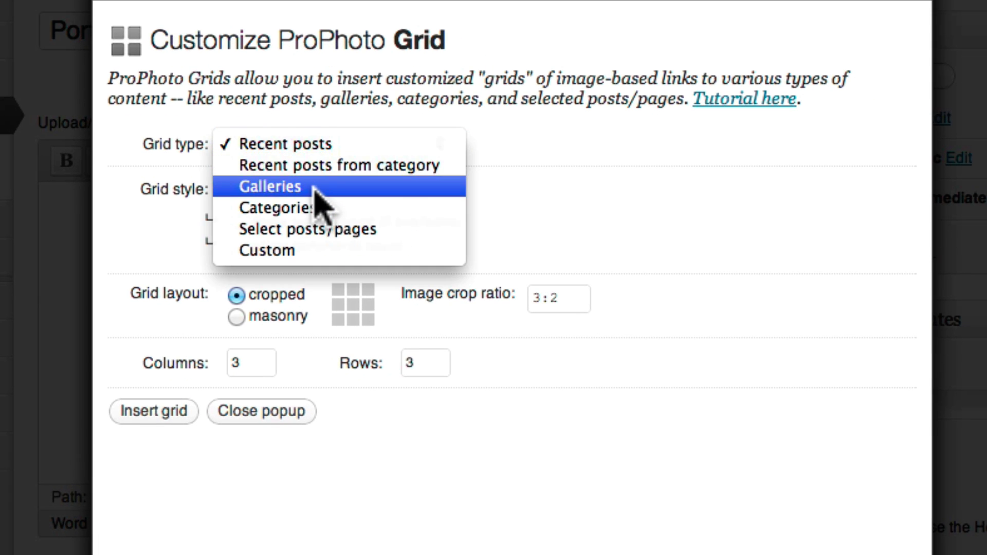
Step: Set the grid to Galleries with popup slideshow display, image counts shown, and 4 columns
{"action": "left_click", "coordinate": [337, 201]}
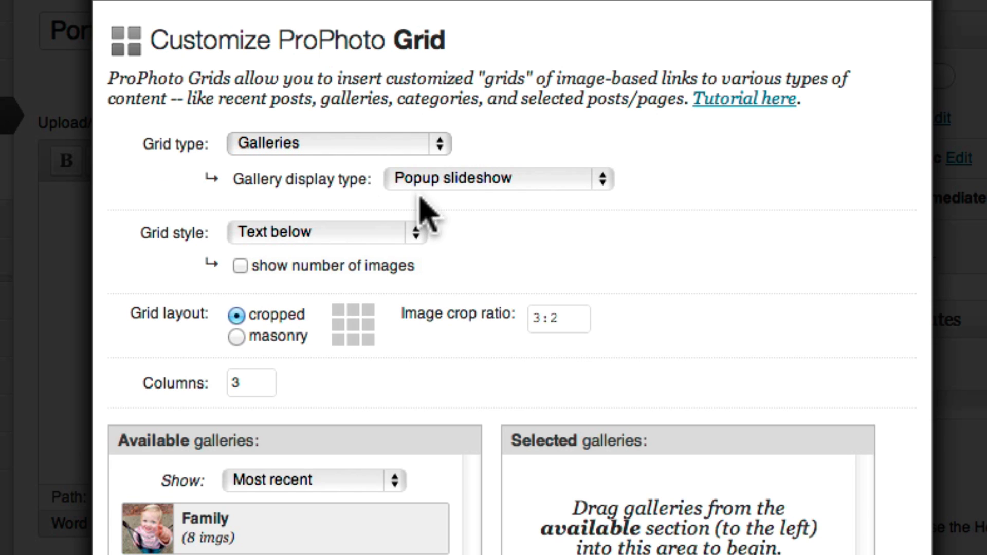
{"action": "left_click", "coordinate": [578, 180]}
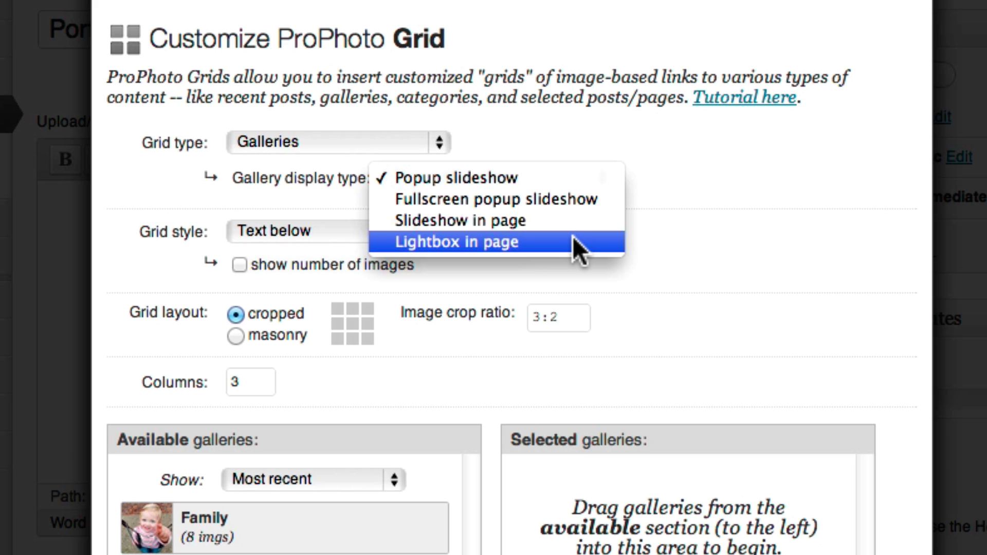
{"action": "left_click", "coordinate": [588, 267]}
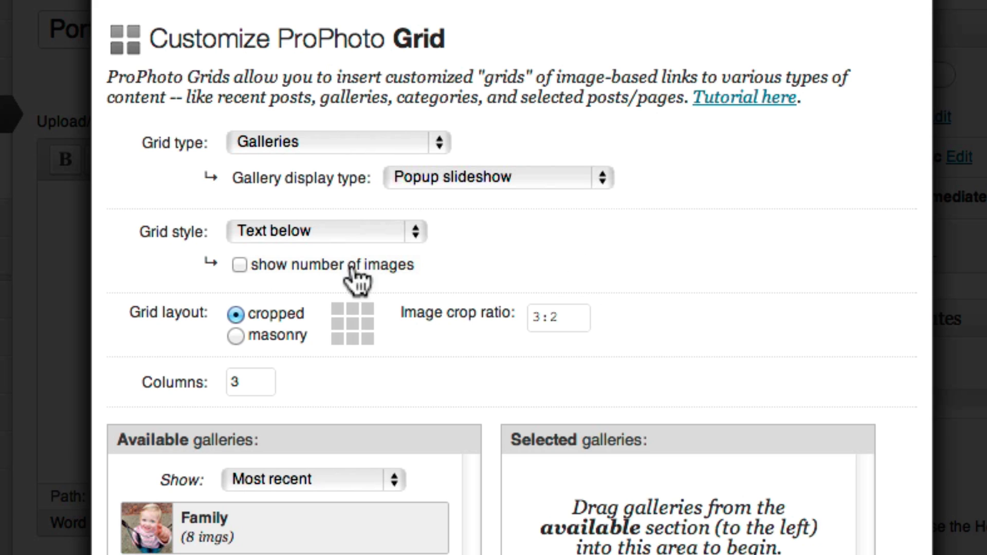
{"action": "left_click", "coordinate": [239, 265]}
{"action": "double_click", "coordinate": [235, 382]}
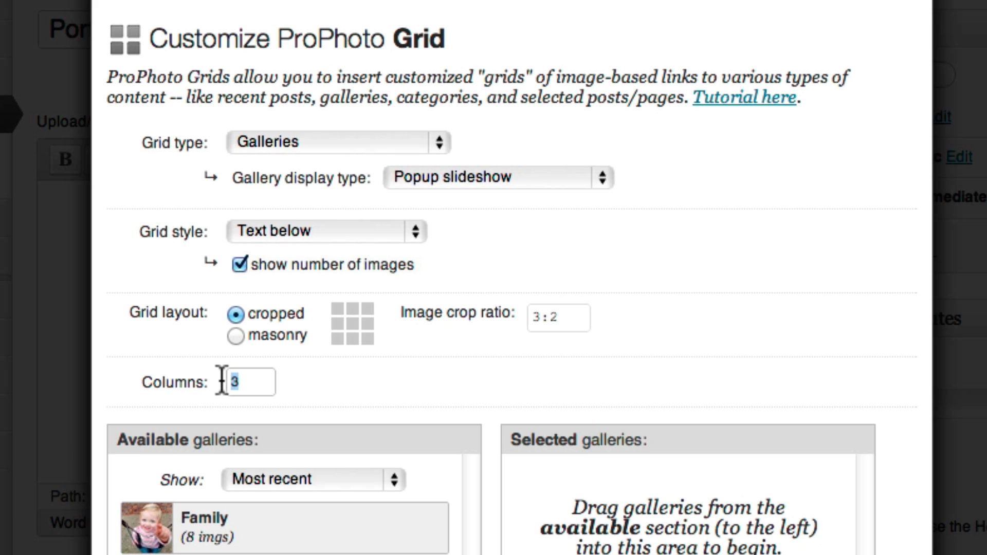
{"action": "type", "text": "4"}
Step: Add the Family, Fashion, Weddings and Kids galleries, insert the grid, and publish the page
{"action": "left_click_drag", "start_coordinate": [291, 521], "coordinate": [619, 505]}
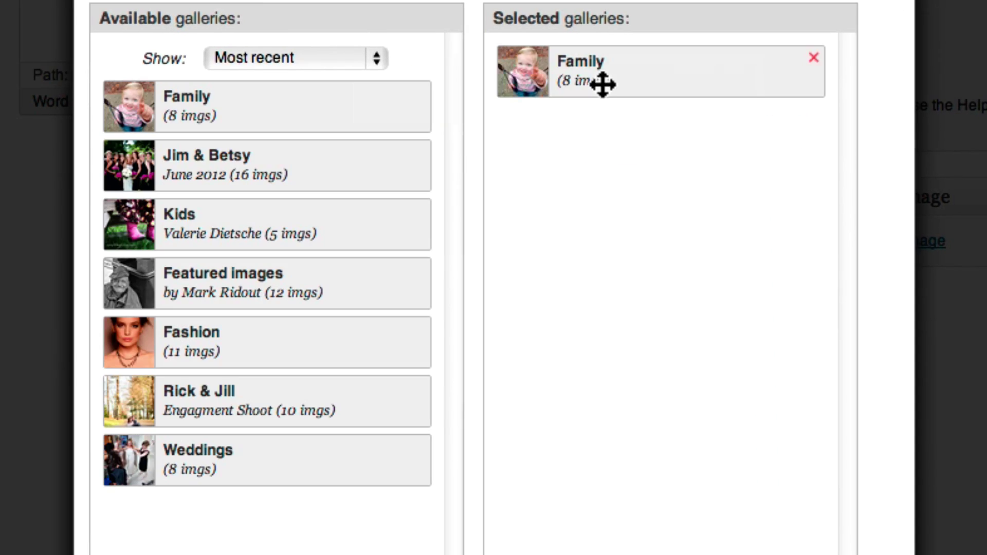
{"action": "left_click_drag", "start_coordinate": [329, 340], "coordinate": [555, 298]}
{"action": "left_click_drag", "start_coordinate": [324, 448], "coordinate": [689, 234]}
{"action": "left_click_drag", "start_coordinate": [292, 213], "coordinate": [617, 237]}
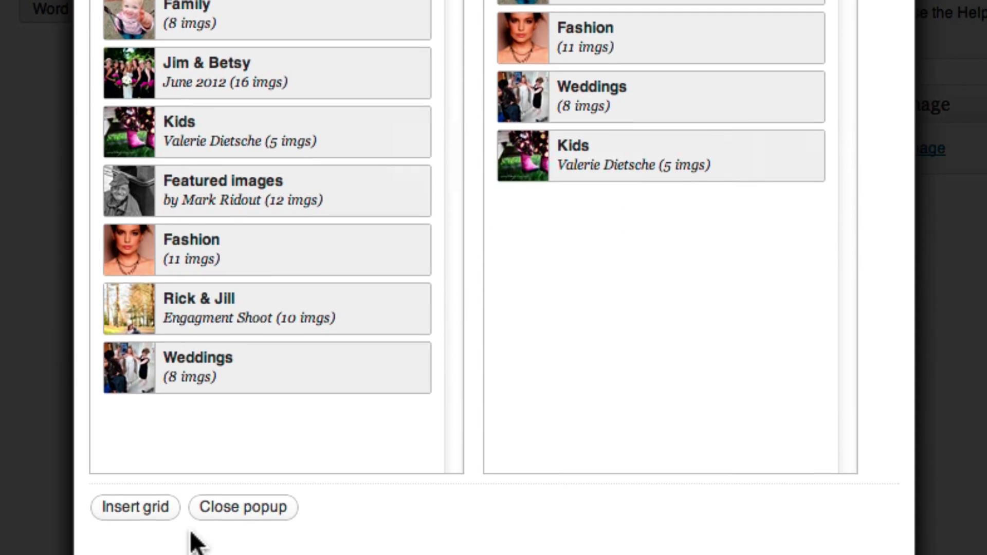
{"action": "left_click", "coordinate": [164, 532]}
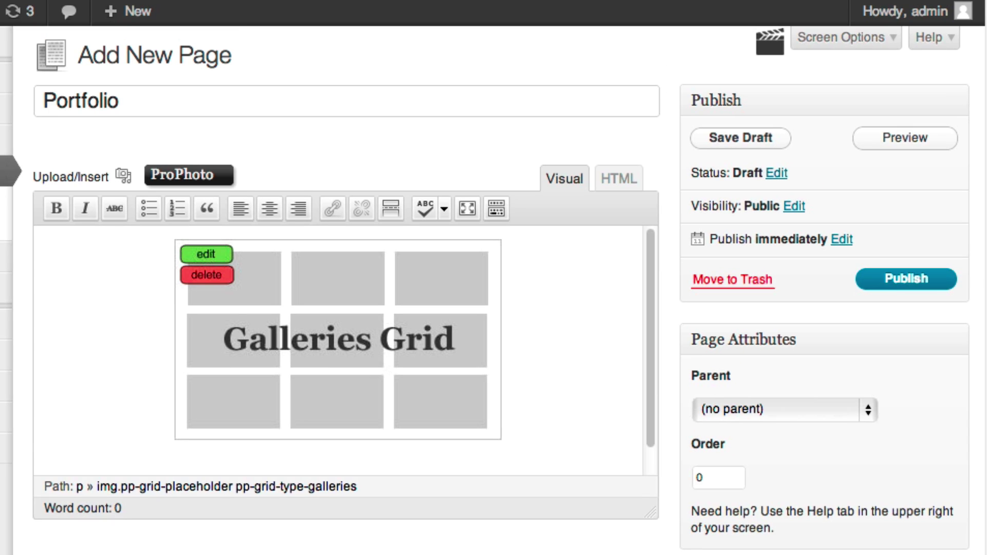
{"action": "left_click", "coordinate": [899, 289]}
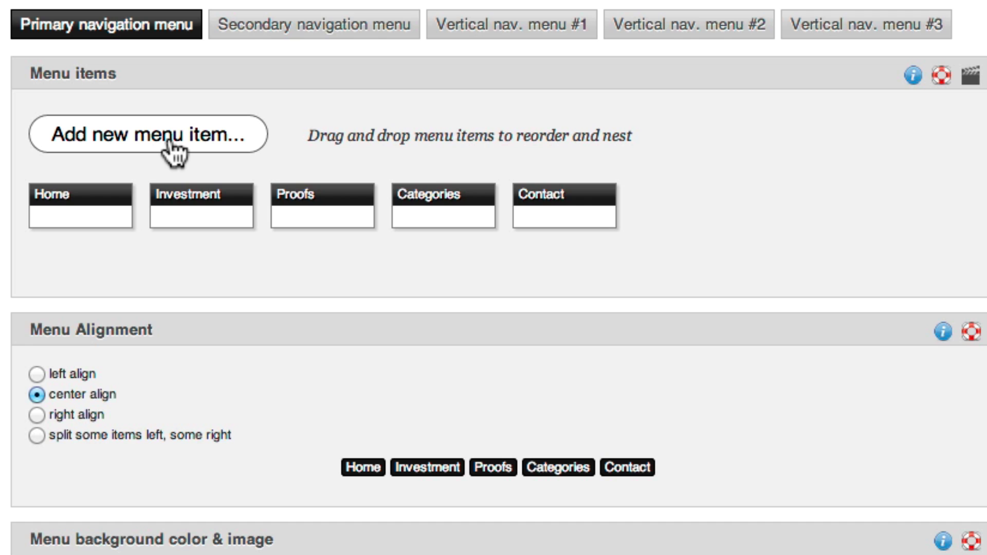
Step: Add a primary menu item linking to the specific WordPress page Portfolio
{"action": "left_click", "coordinate": [174, 136]}
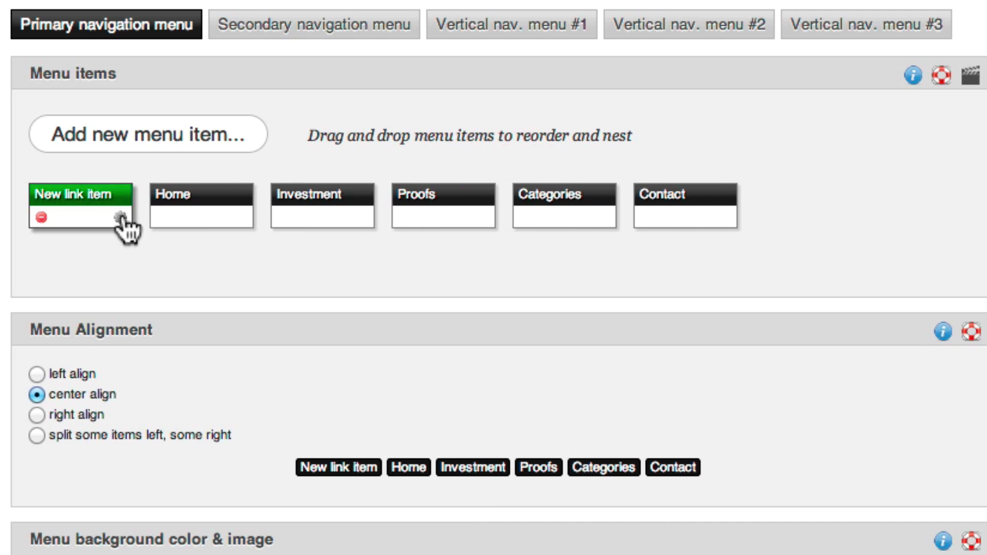
{"action": "left_click", "coordinate": [121, 218]}
{"action": "left_click", "coordinate": [121, 202]}
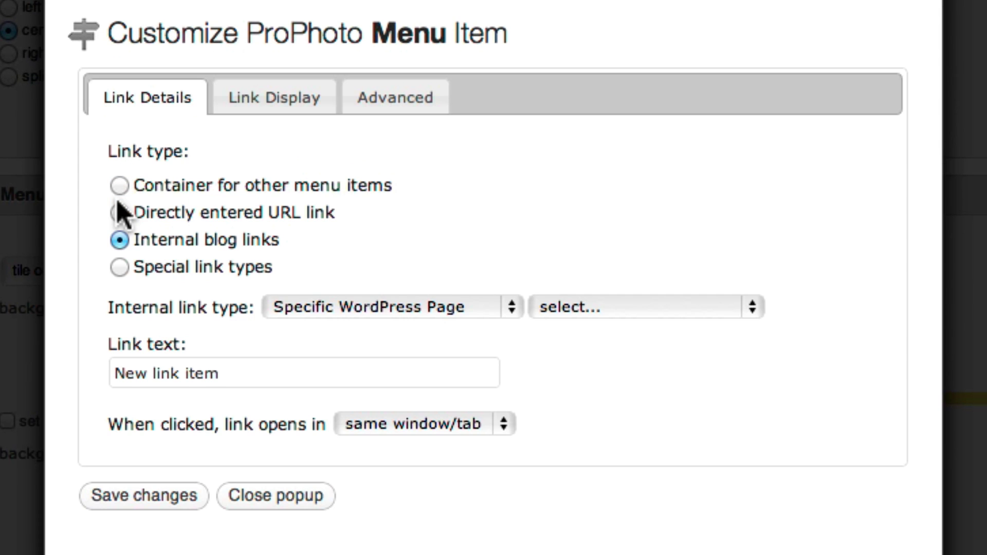
{"action": "left_click", "coordinate": [612, 308]}
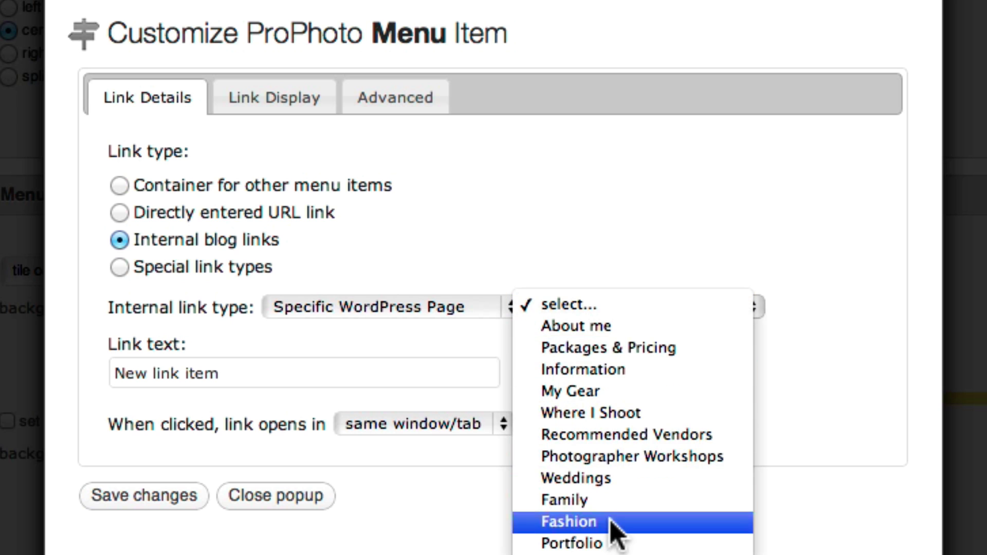
{"action": "left_click", "coordinate": [612, 543]}
Step: Set the menu item's link text to 'Portfolio' and save the changes
{"action": "left_click", "coordinate": [309, 375]}
{"action": "key", "text": "super+a"}
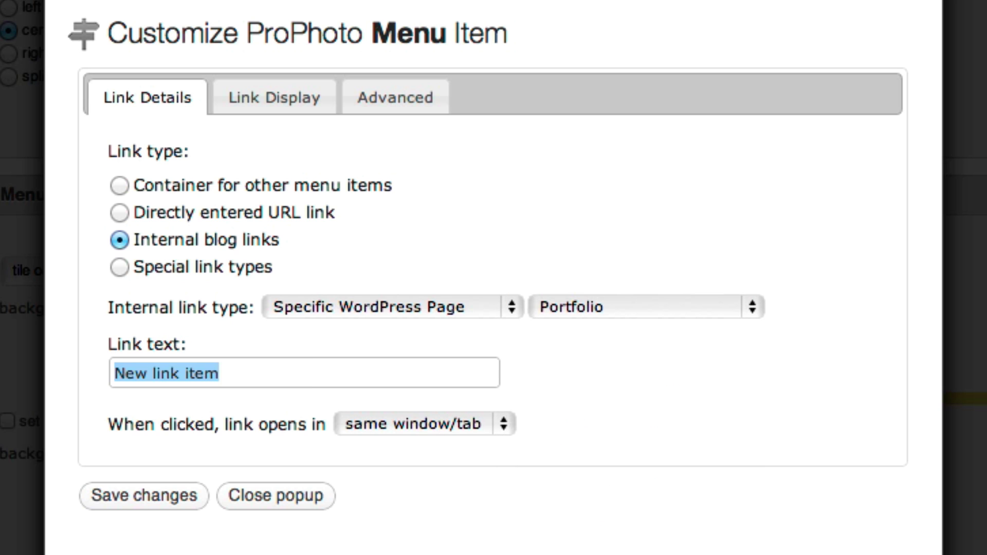
{"action": "type", "text": "Portfolio"}
{"action": "left_click", "coordinate": [147, 502]}
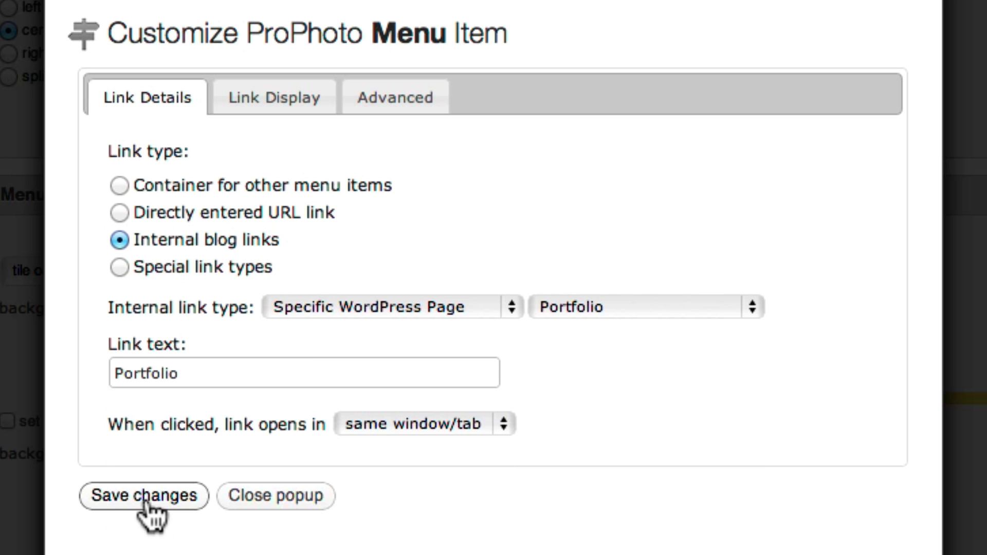
{"action": "left_click", "coordinate": [247, 535]}
{"action": "scroll", "coordinate": [494, 278], "scroll_direction": "up", "scroll_amount": 5}
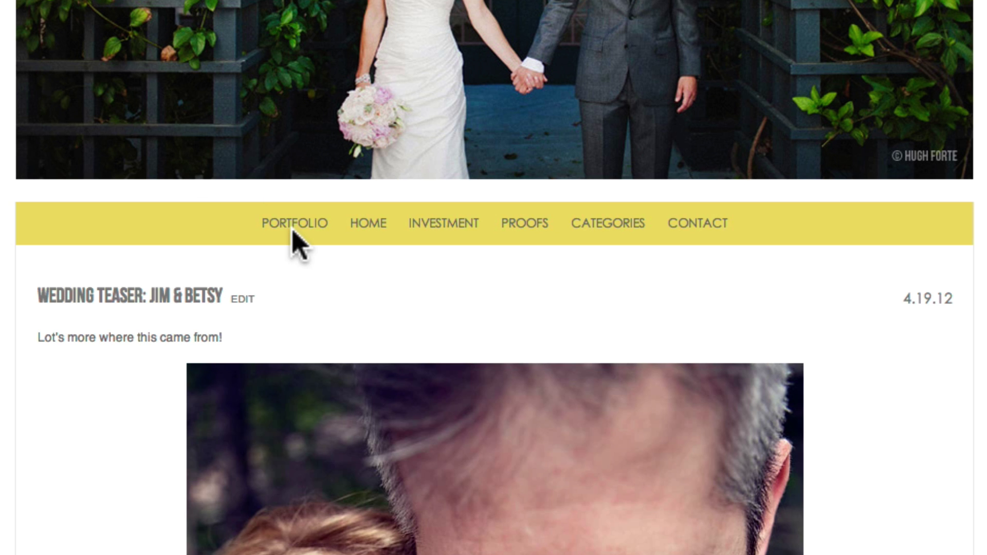
Step: Go to PORTFOLIO on the live site and launch the Family gallery from the grid
{"action": "left_click", "coordinate": [291, 226]}
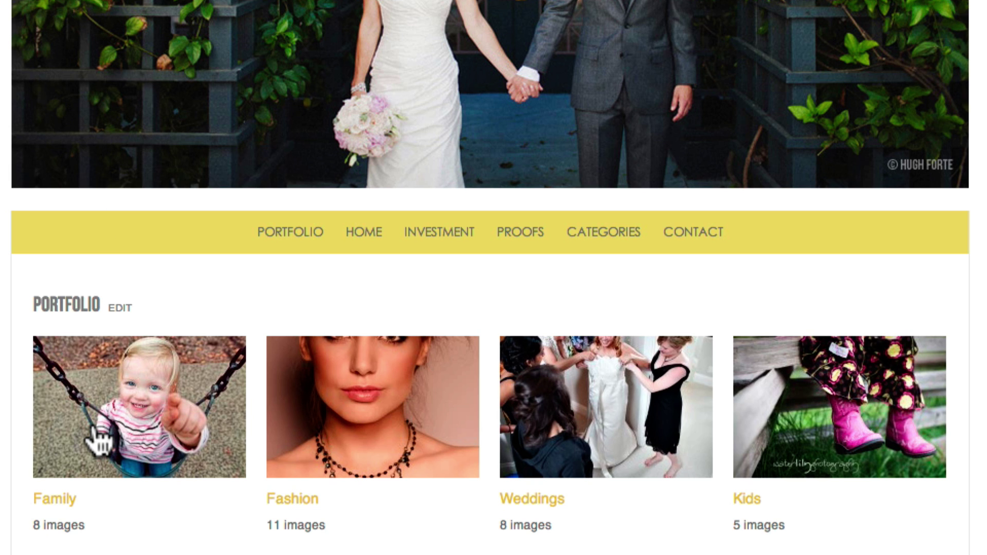
{"action": "left_click", "coordinate": [98, 437]}
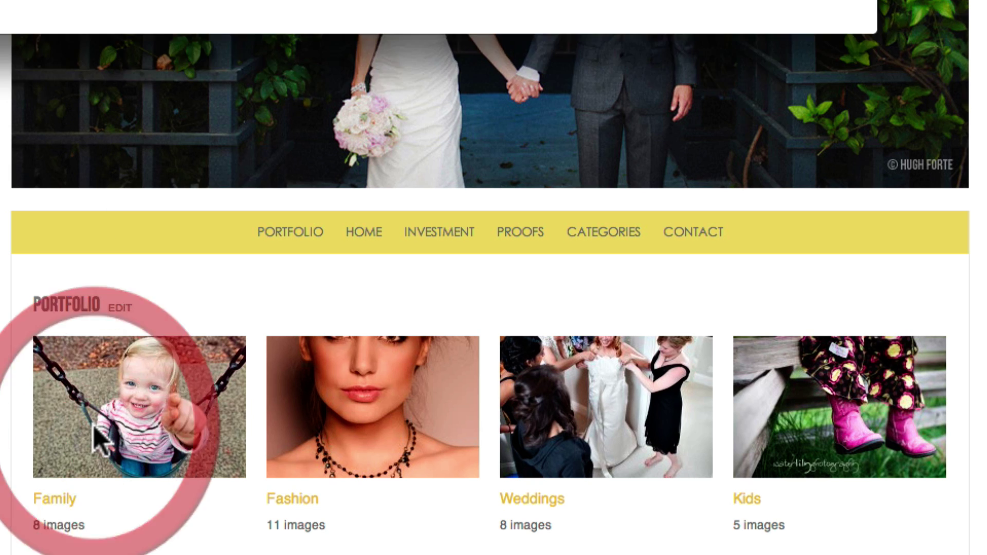